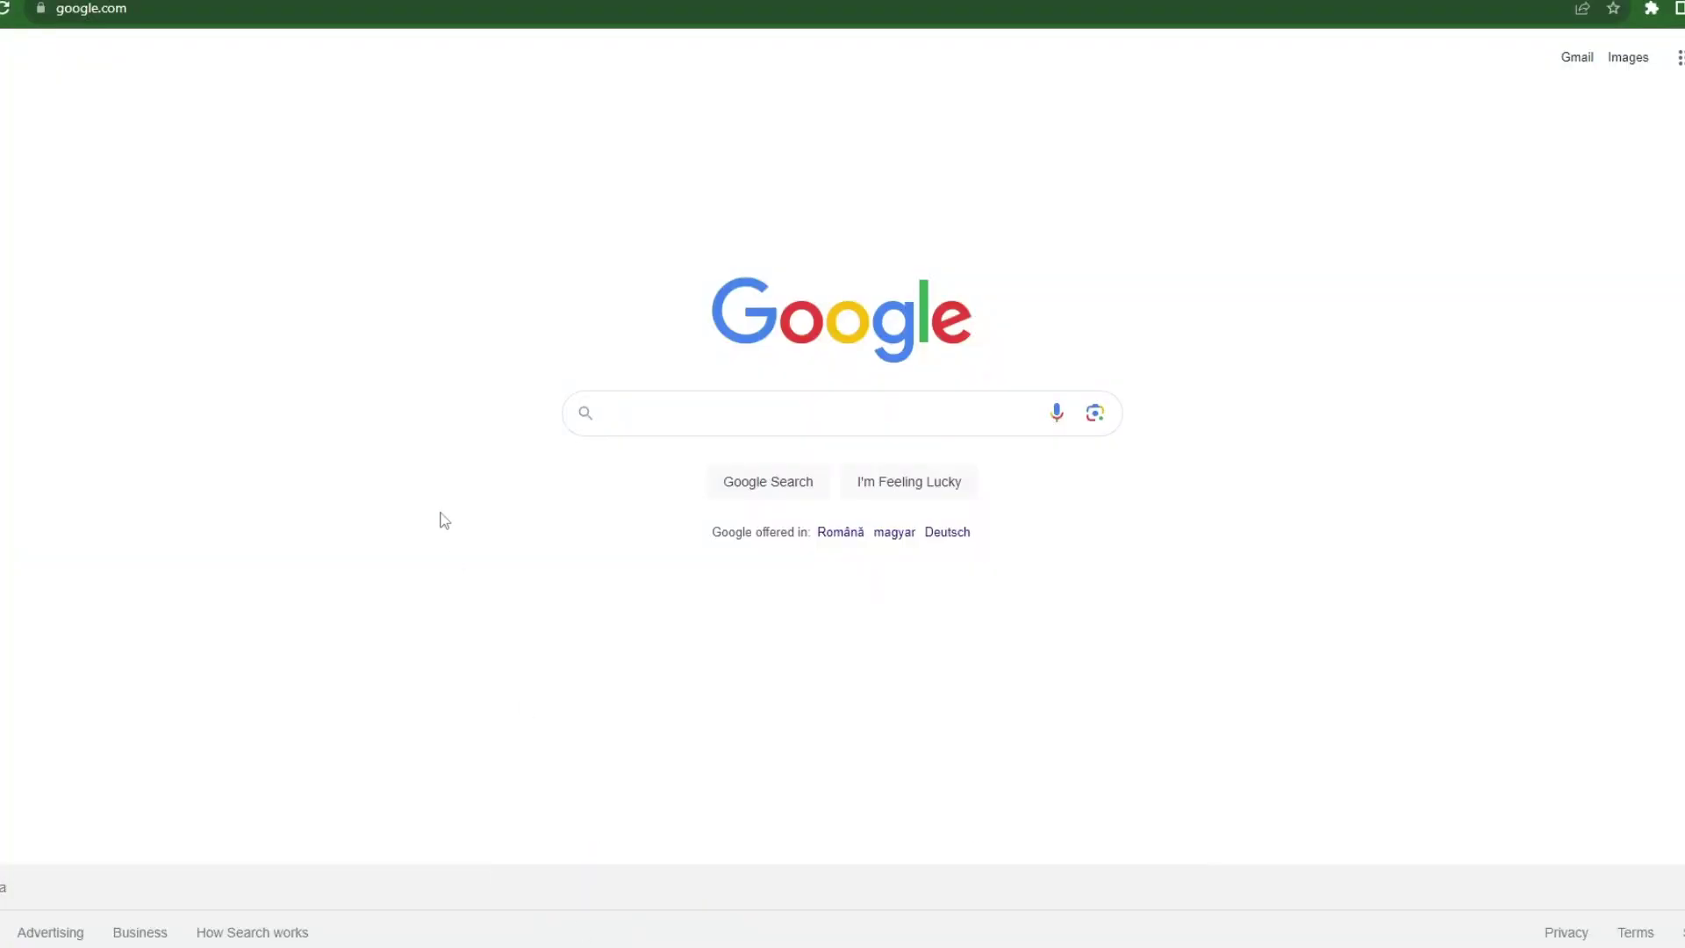
Search Google for 'Msi Afterburtner' to bring up the official msi.com Afterburner page
{"action": "left_click", "coordinate": [625, 416]}
{"action": "type", "text": "Msi A"}
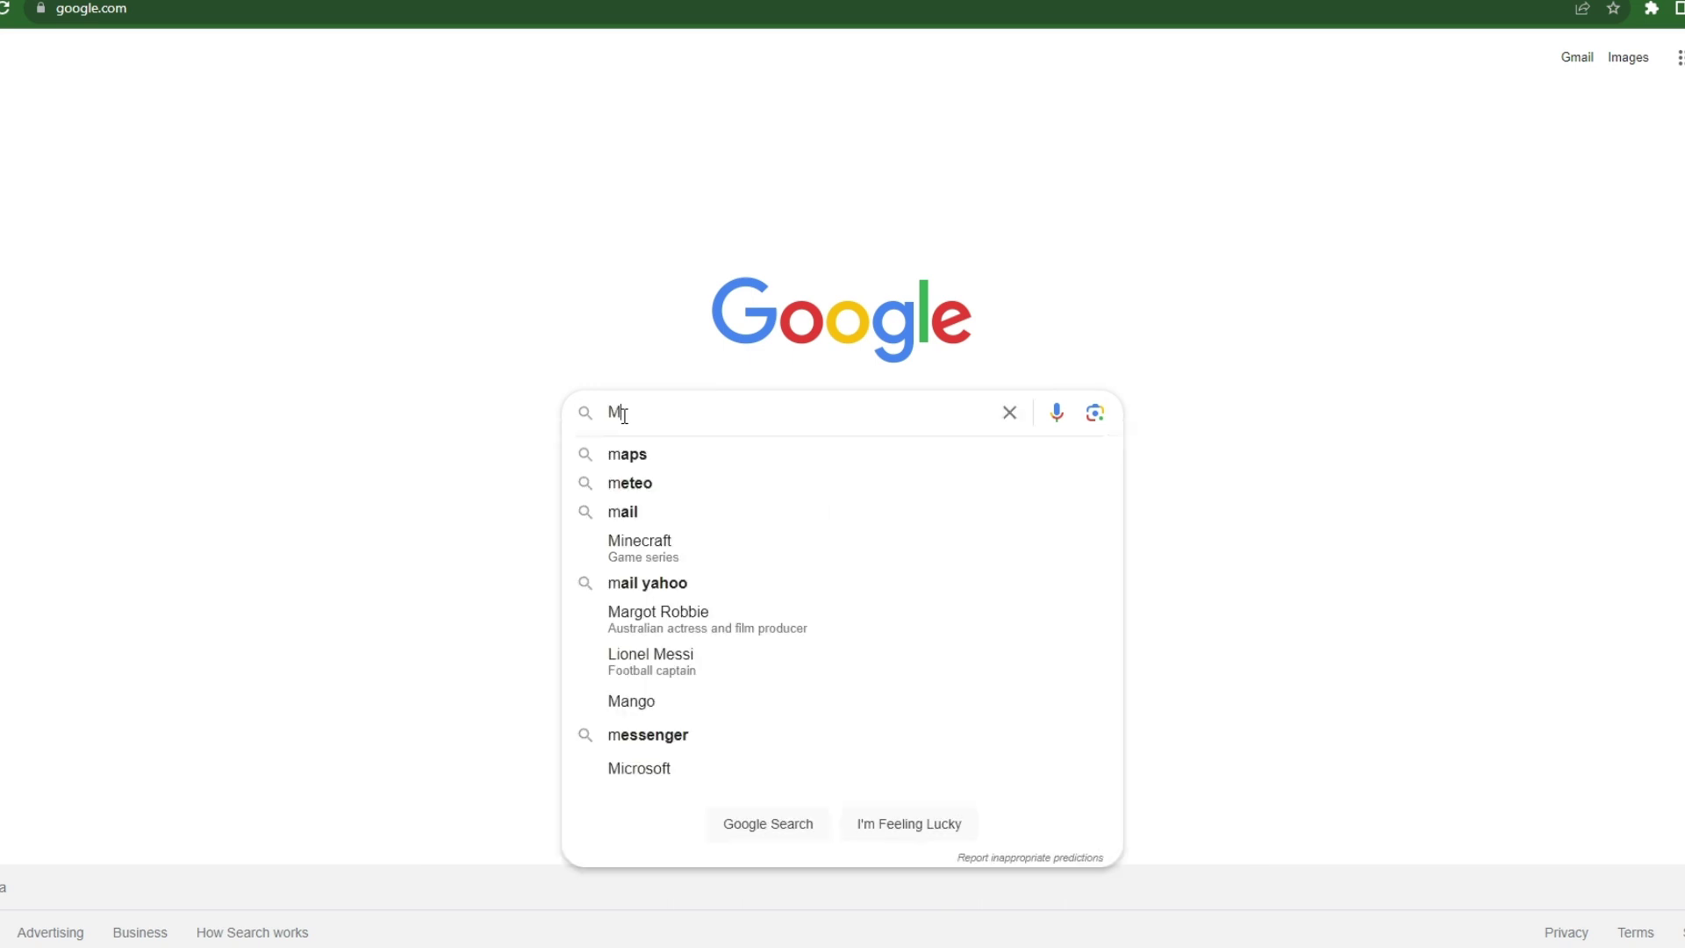
{"action": "type", "text": "fterburt"}
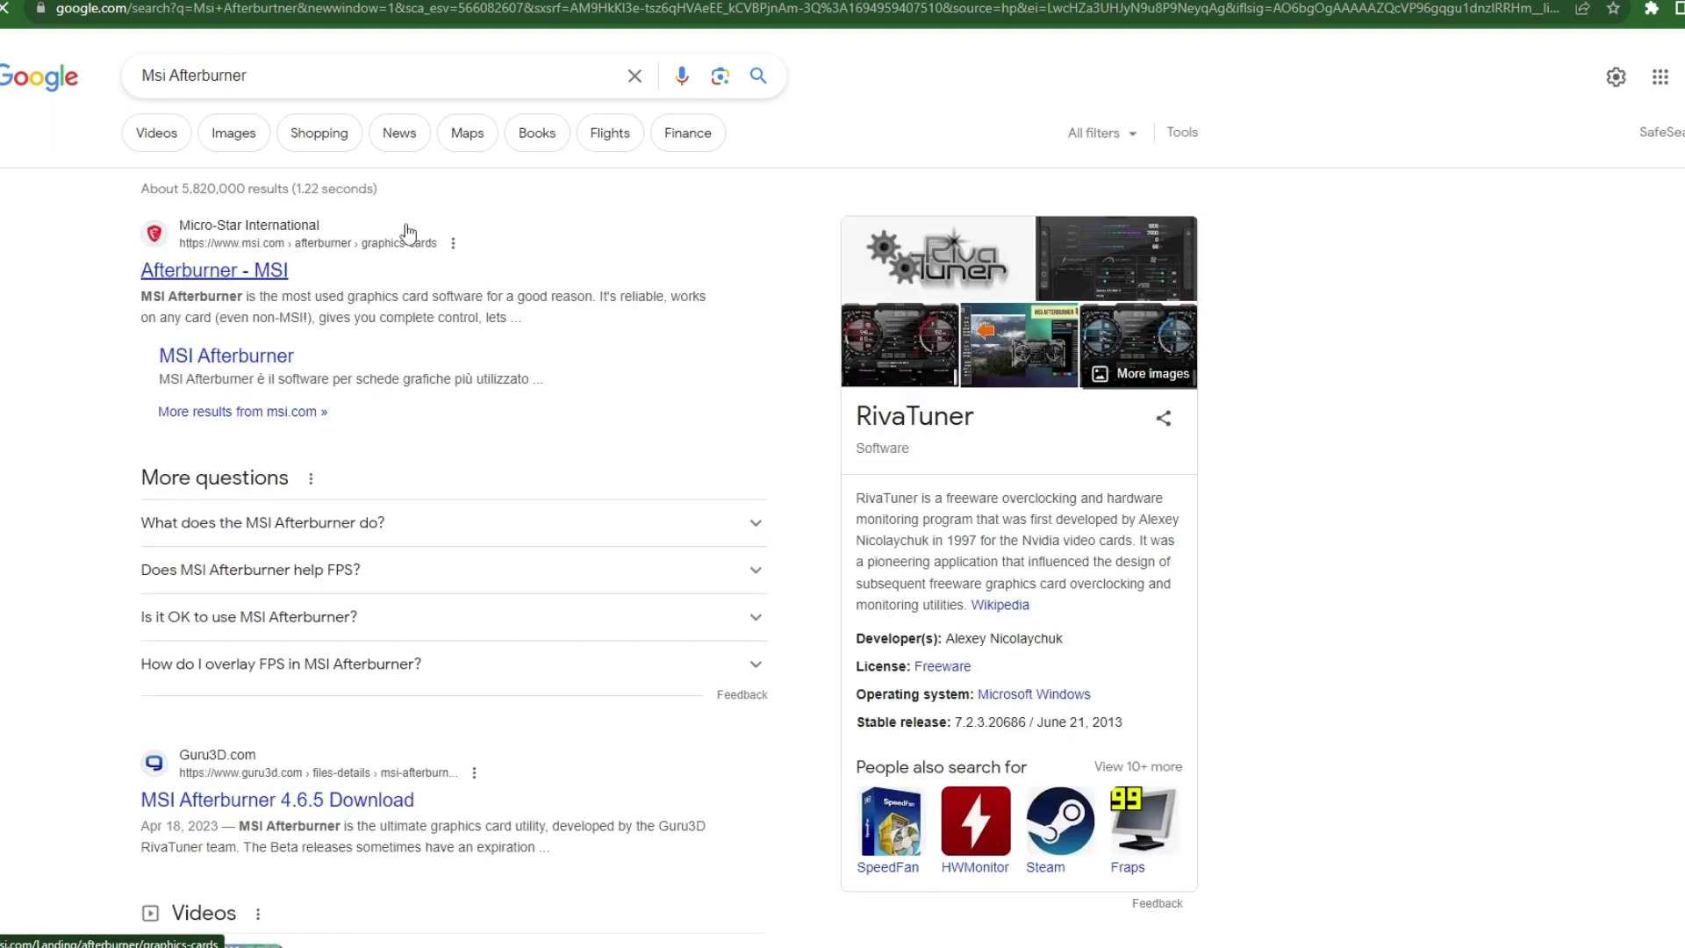
Open the msi.com Afterburner page, dismiss the cookie notice and download MSIAfterburnerSetup.zip
{"action": "left_click", "coordinate": [173, 272]}
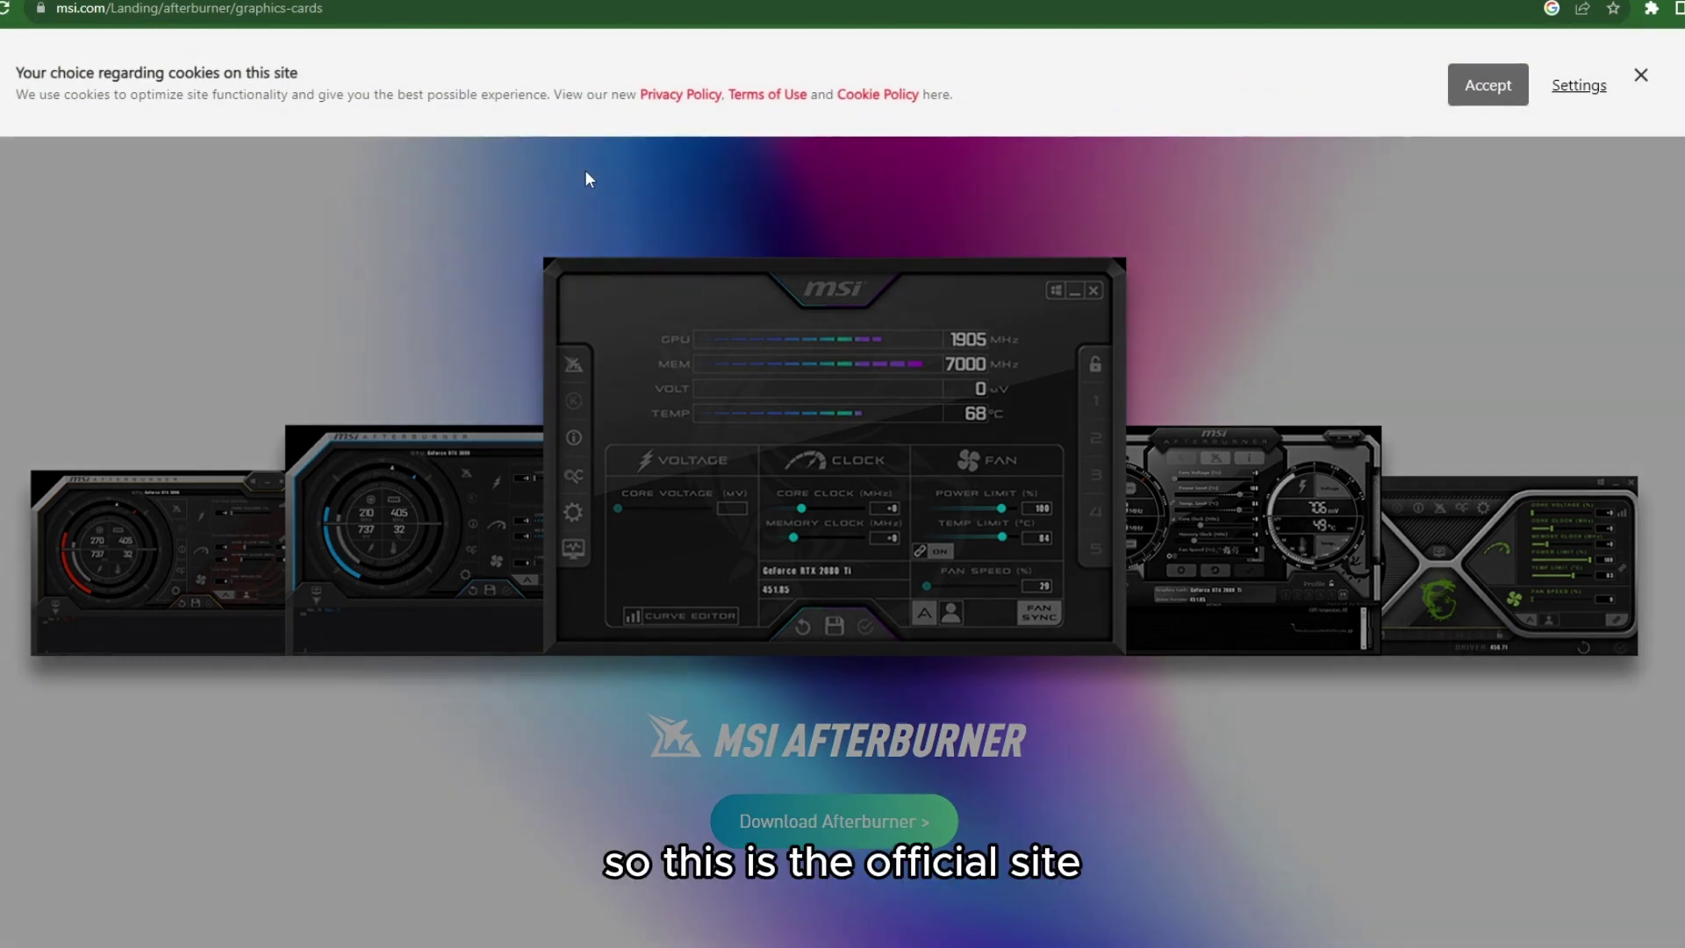
{"action": "left_click", "coordinate": [1641, 75]}
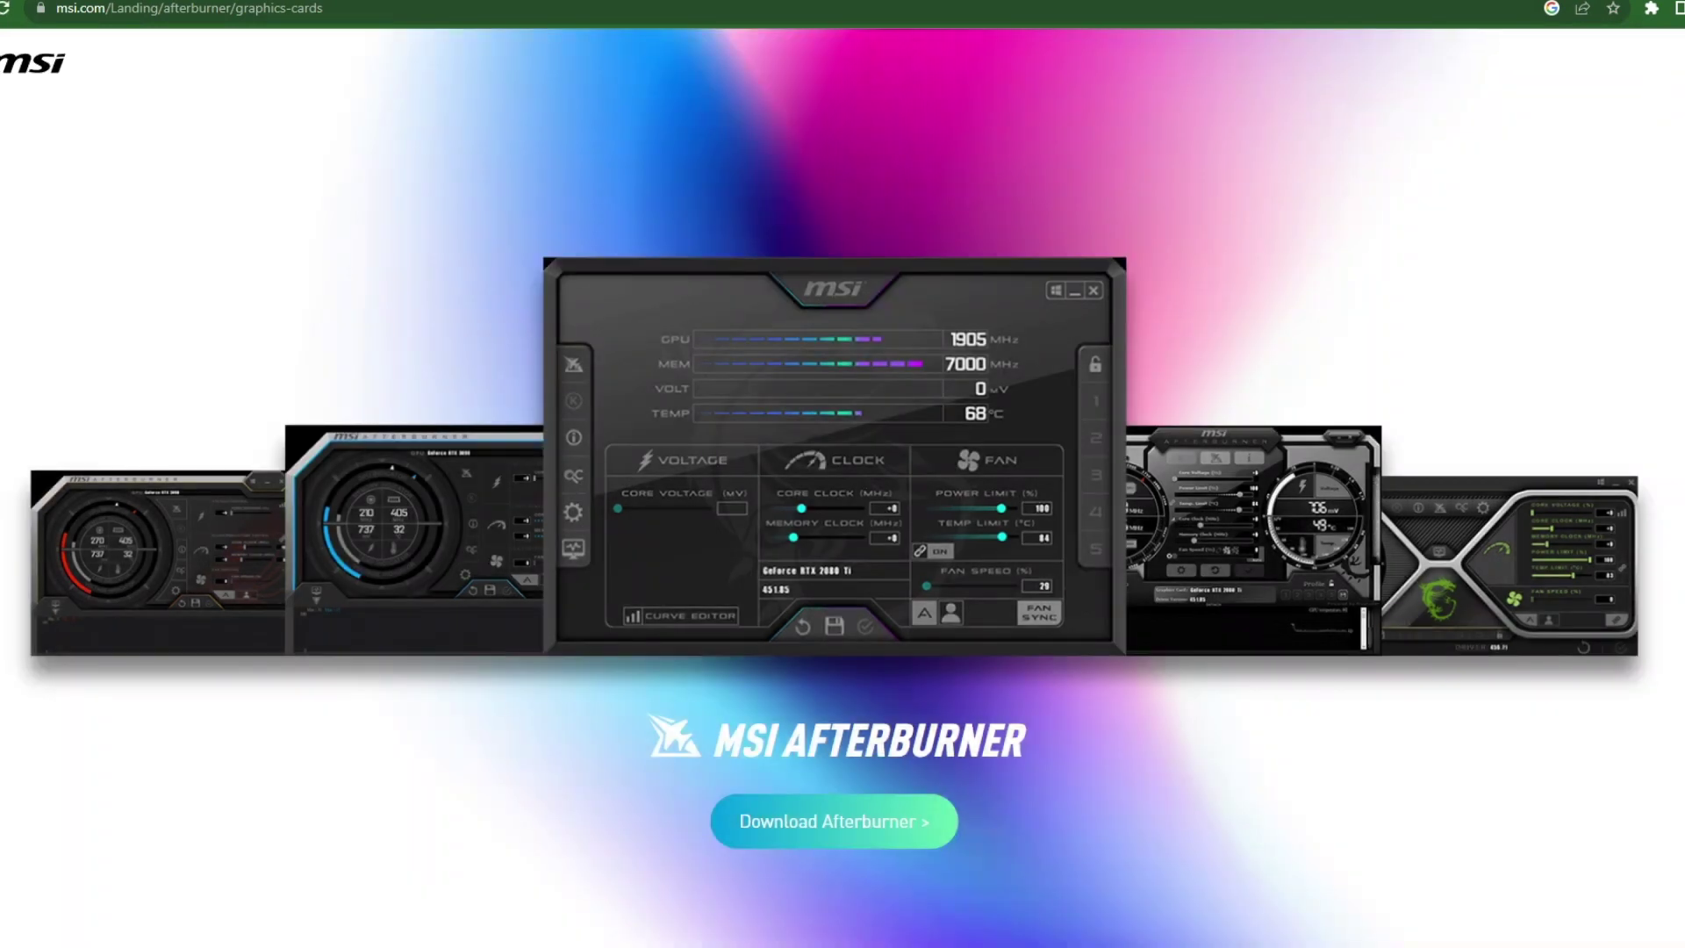
{"action": "scroll", "coordinate": [1011, 434], "scroll_direction": "down", "scroll_amount": 1}
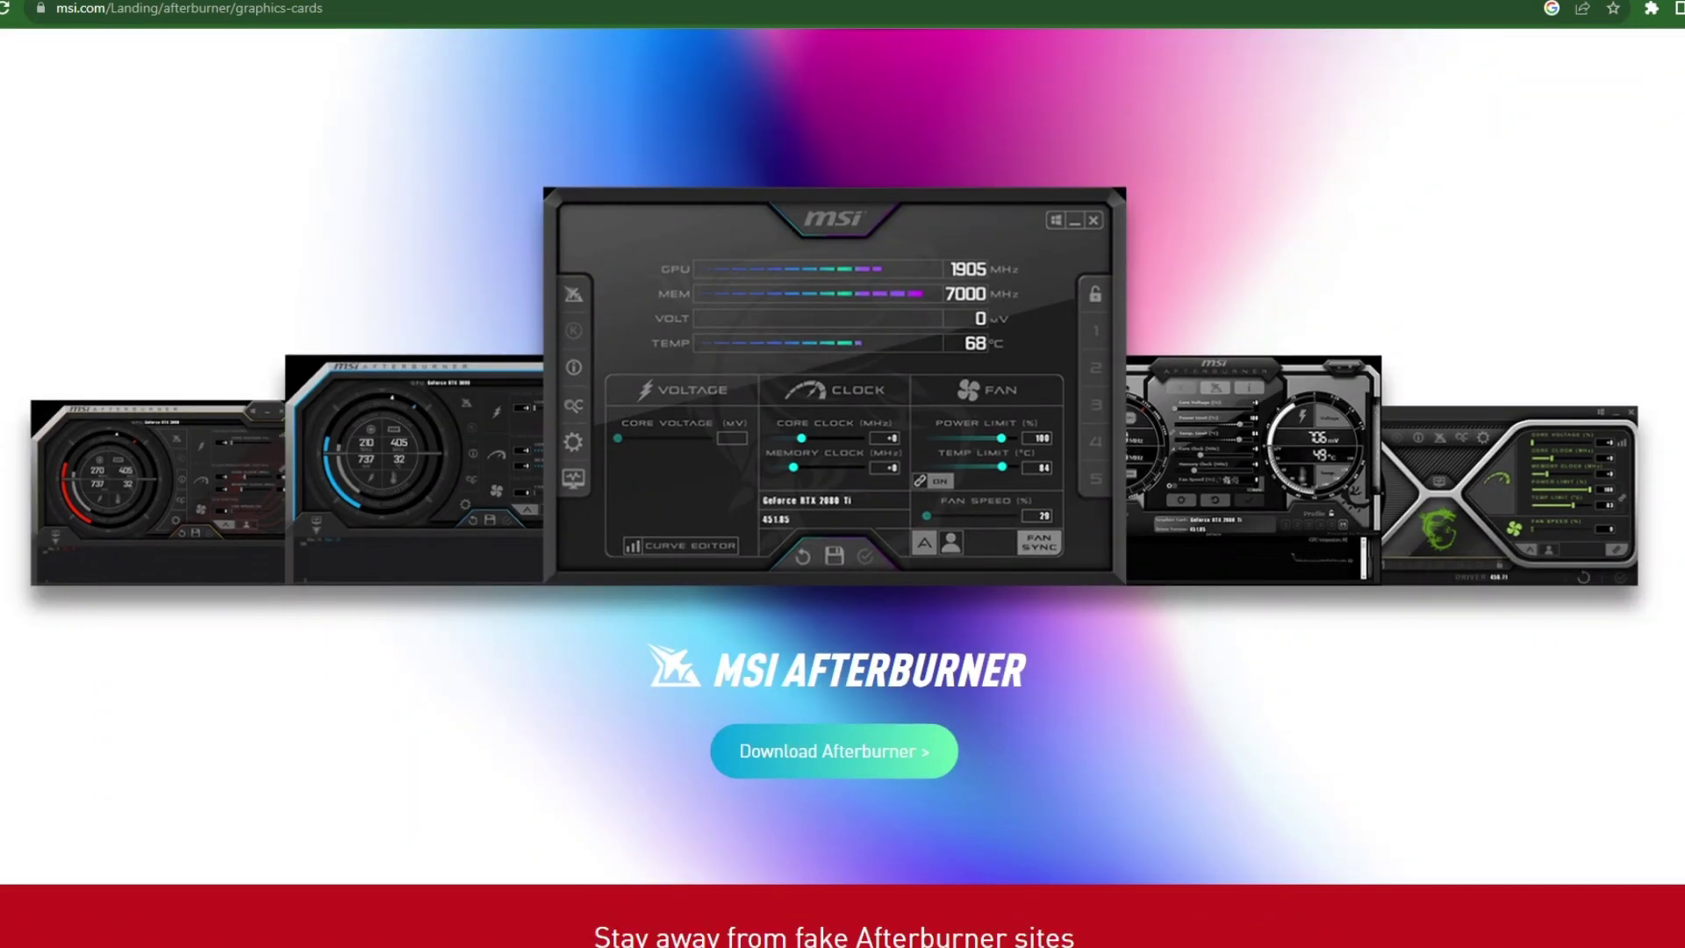
{"action": "left_click", "coordinate": [934, 749]}
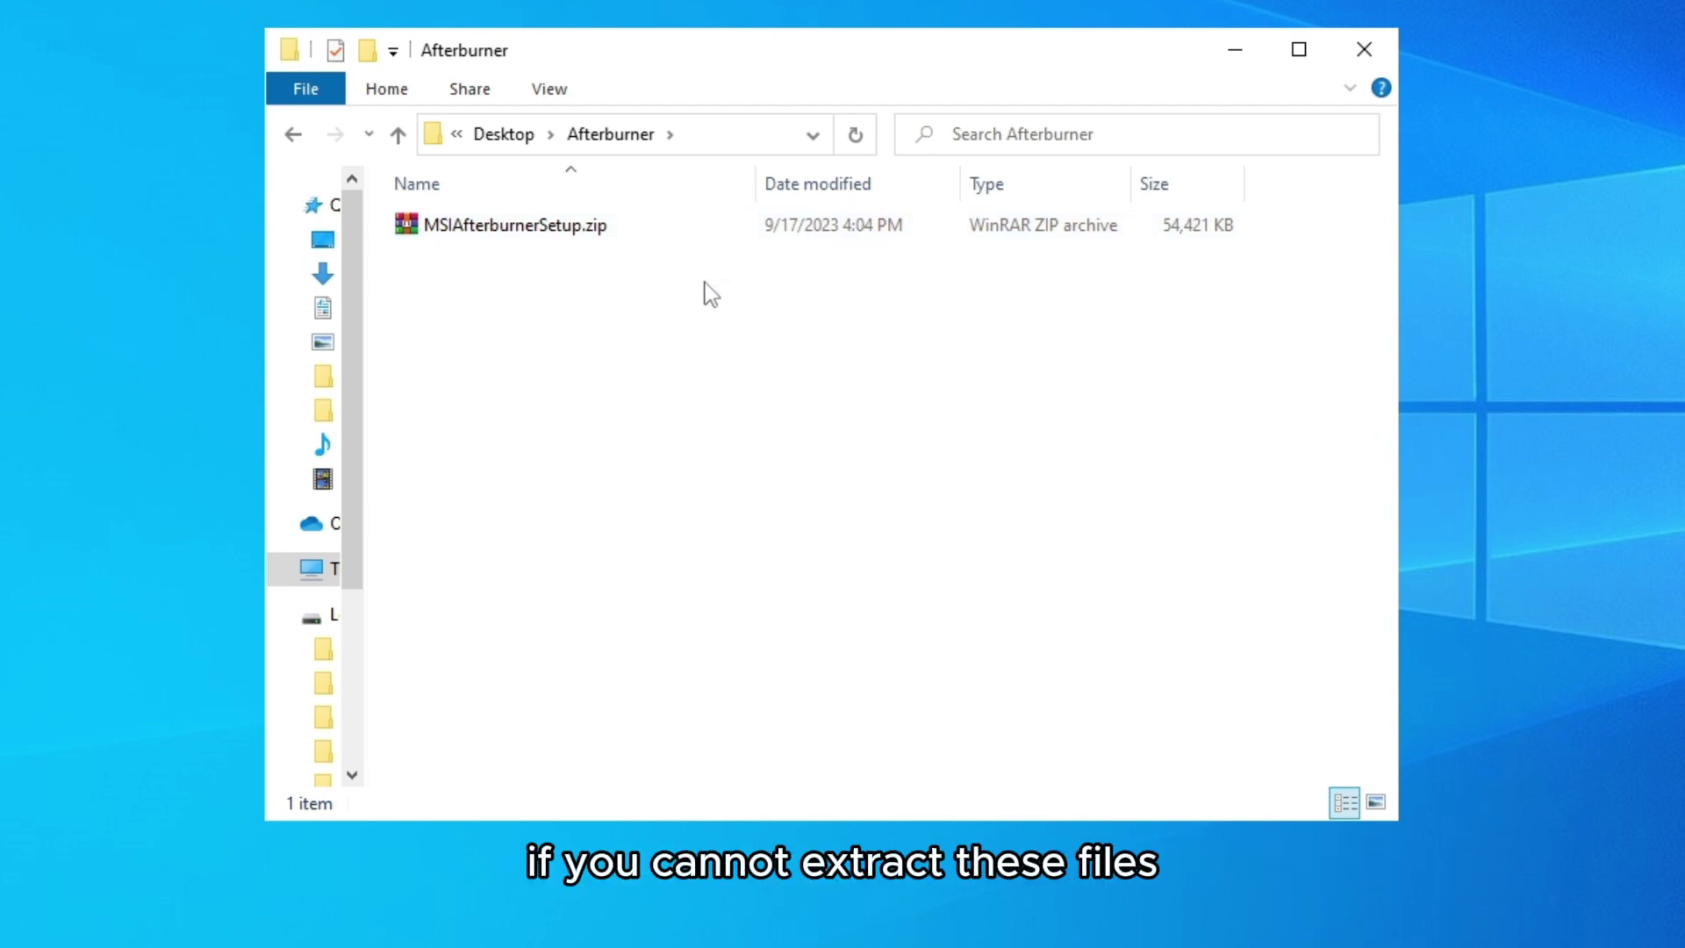
Extract MSIAfterburnerSetup.zip in place to get MSIAfterburnerSetup465.exe
{"action": "left_click_drag", "start_coordinate": [893, 263], "coordinate": [708, 231]}
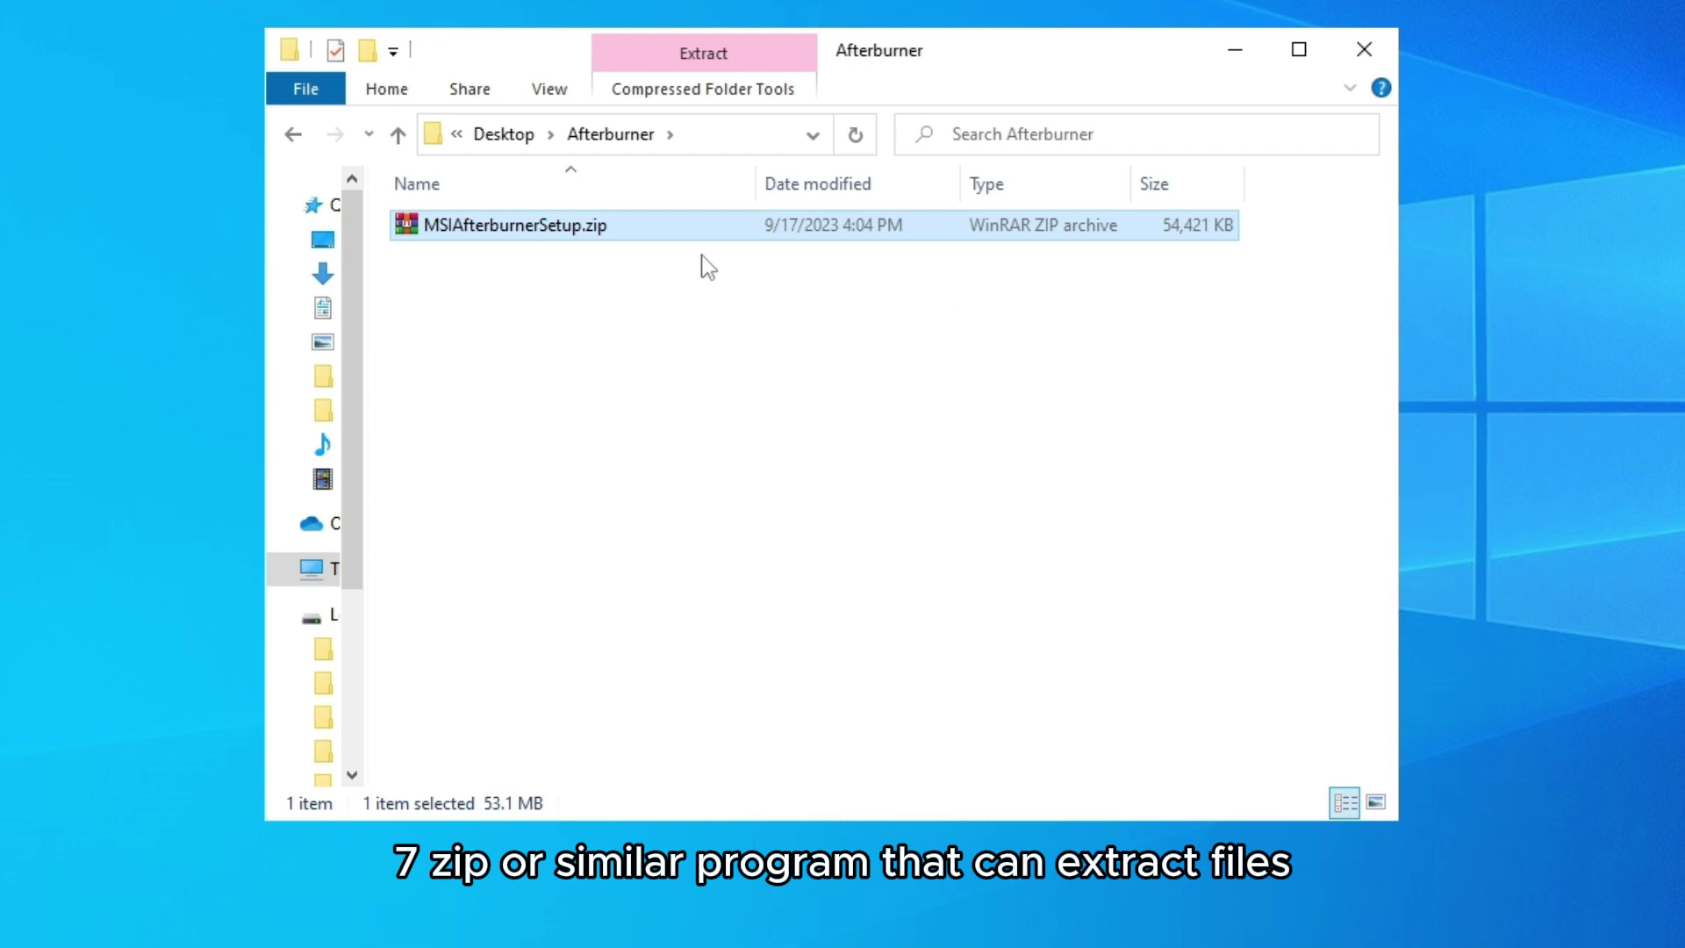
{"action": "right_click", "coordinate": [623, 224]}
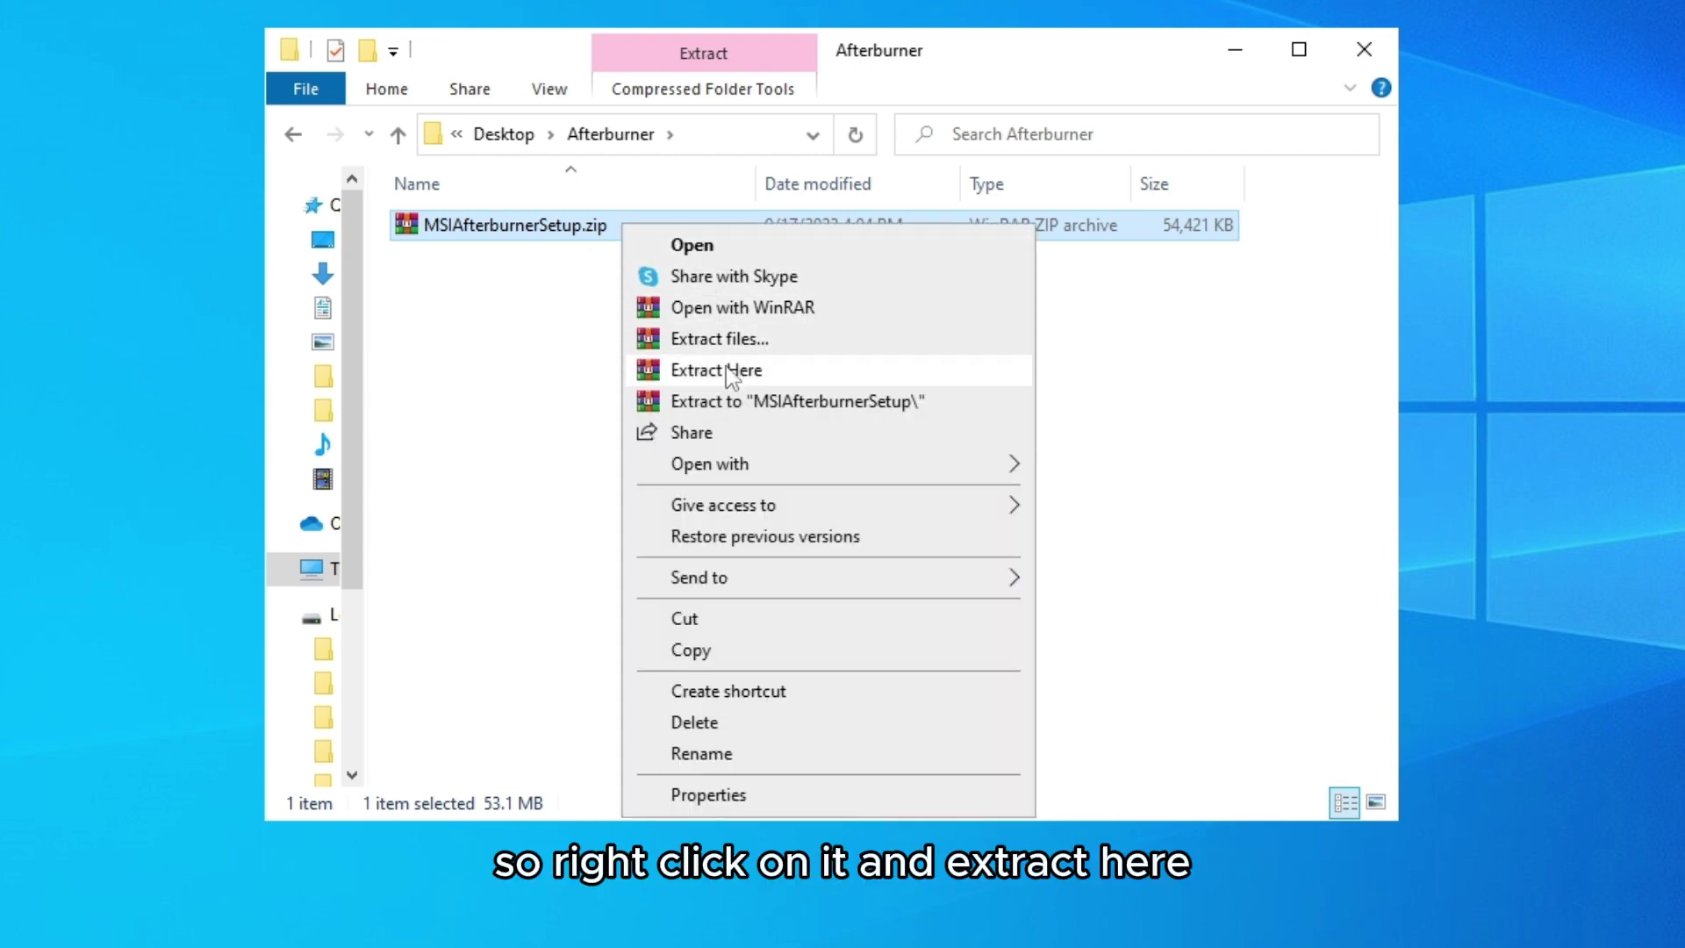
{"action": "left_click", "coordinate": [807, 372]}
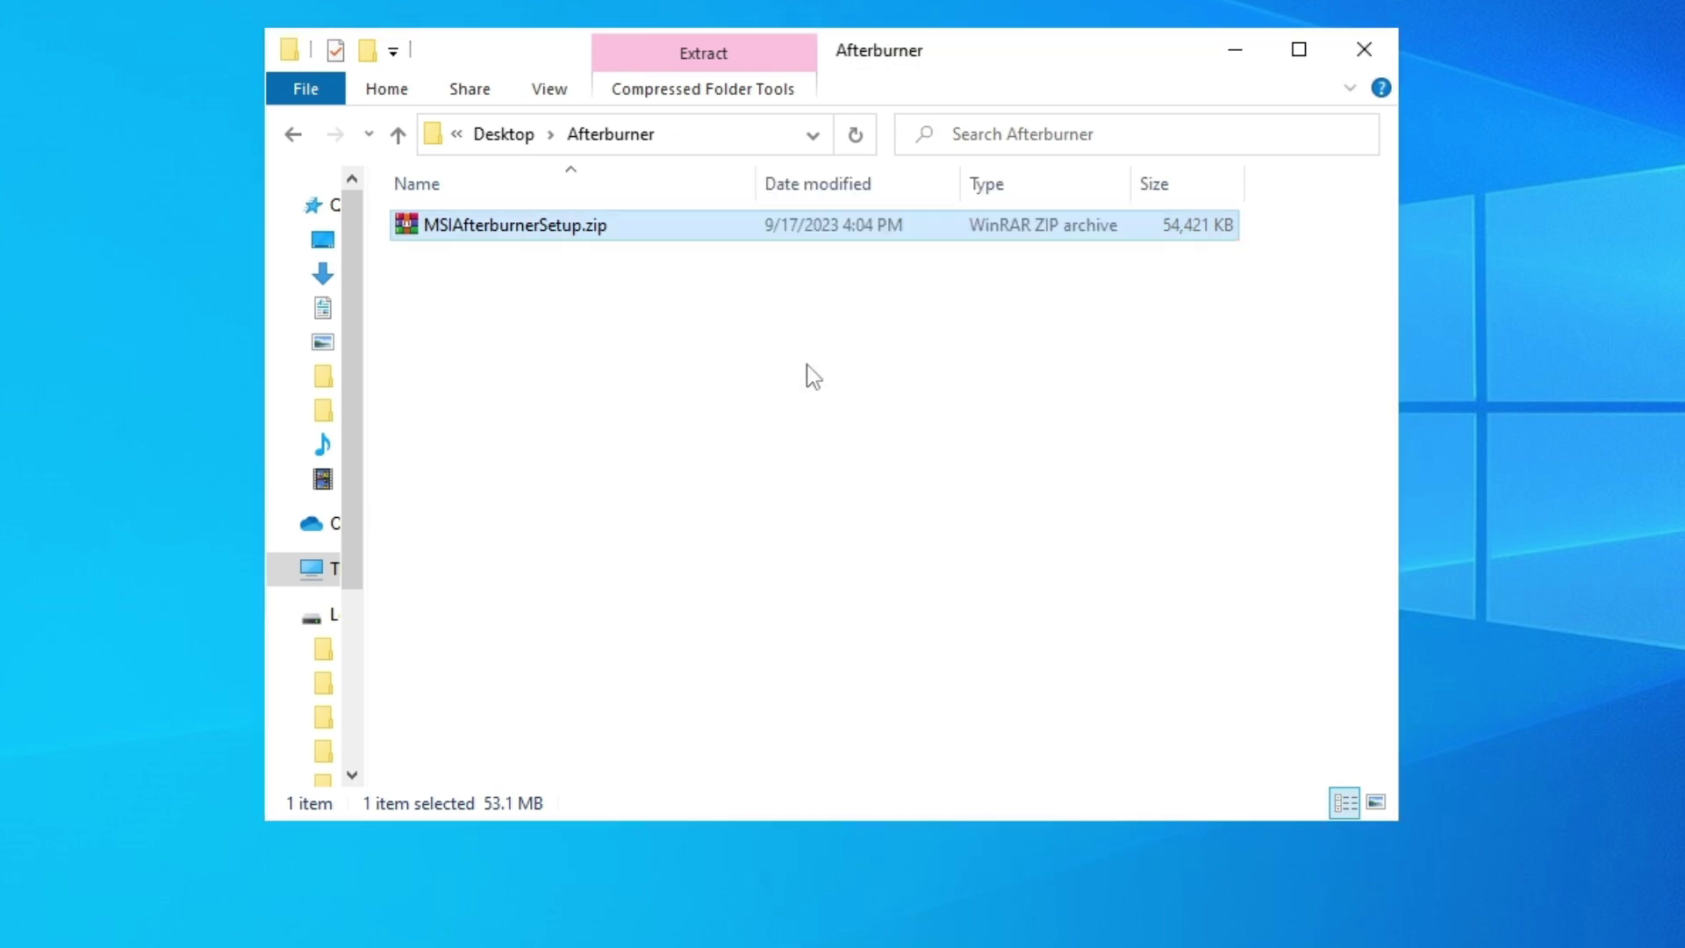
{"action": "left_click", "coordinate": [807, 365]}
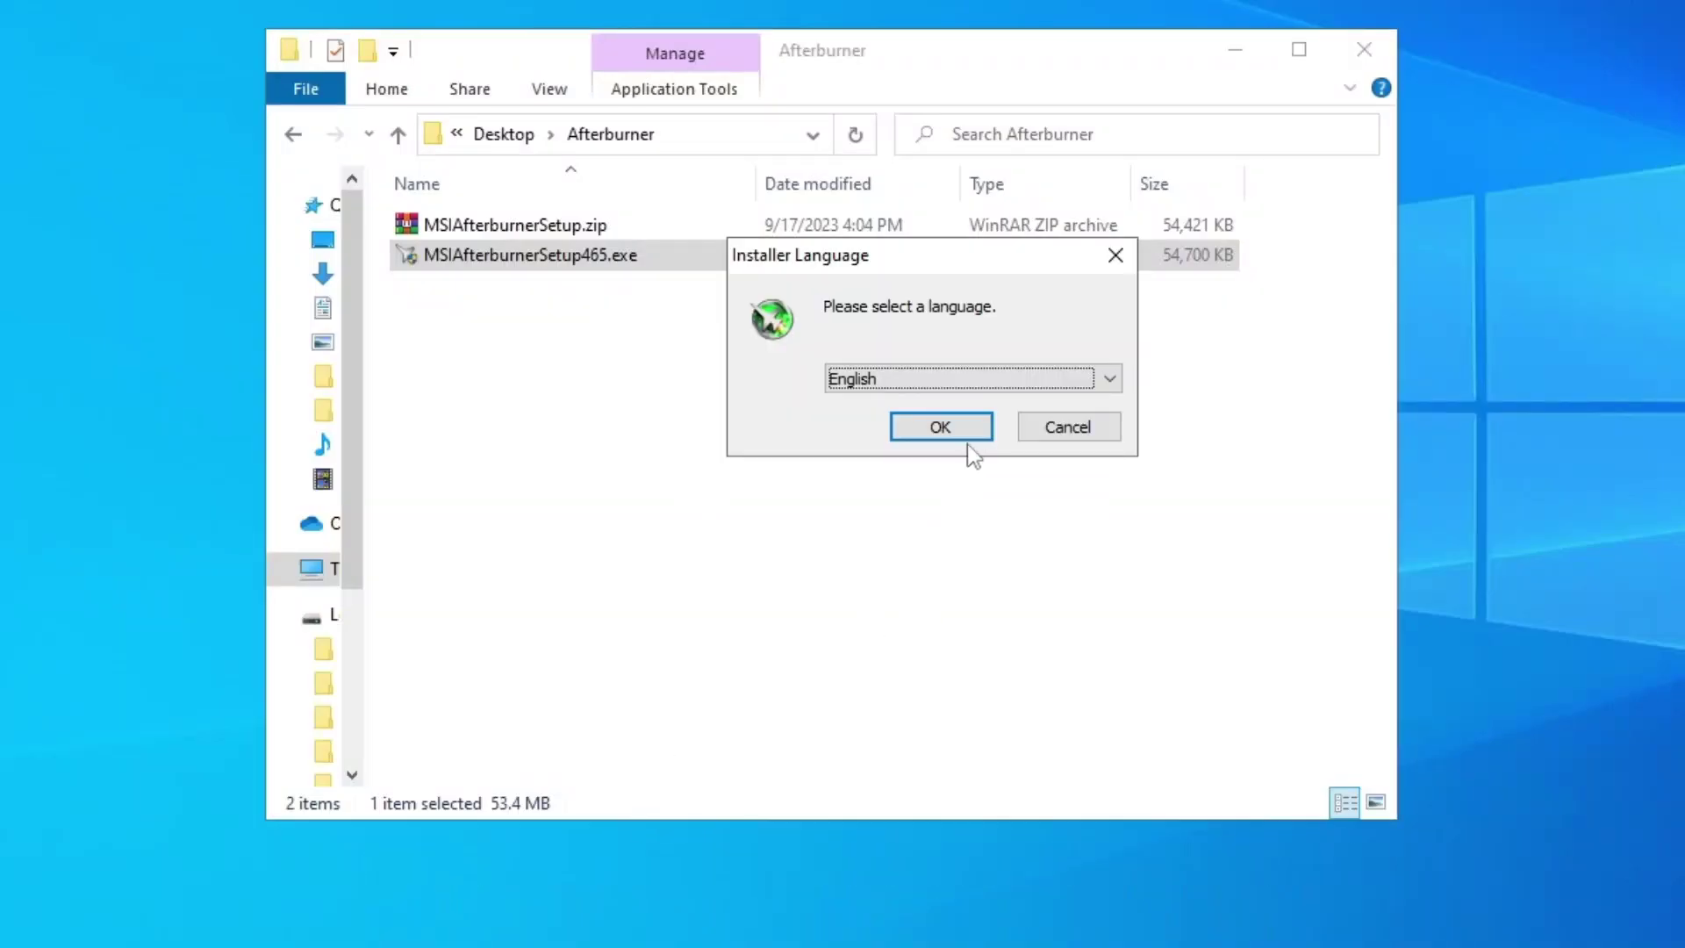
Keep English as the installer language and accept the Afterburner license terms
{"action": "left_click", "coordinate": [887, 381]}
{"action": "left_click", "coordinate": [957, 436]}
{"action": "left_click", "coordinate": [959, 430]}
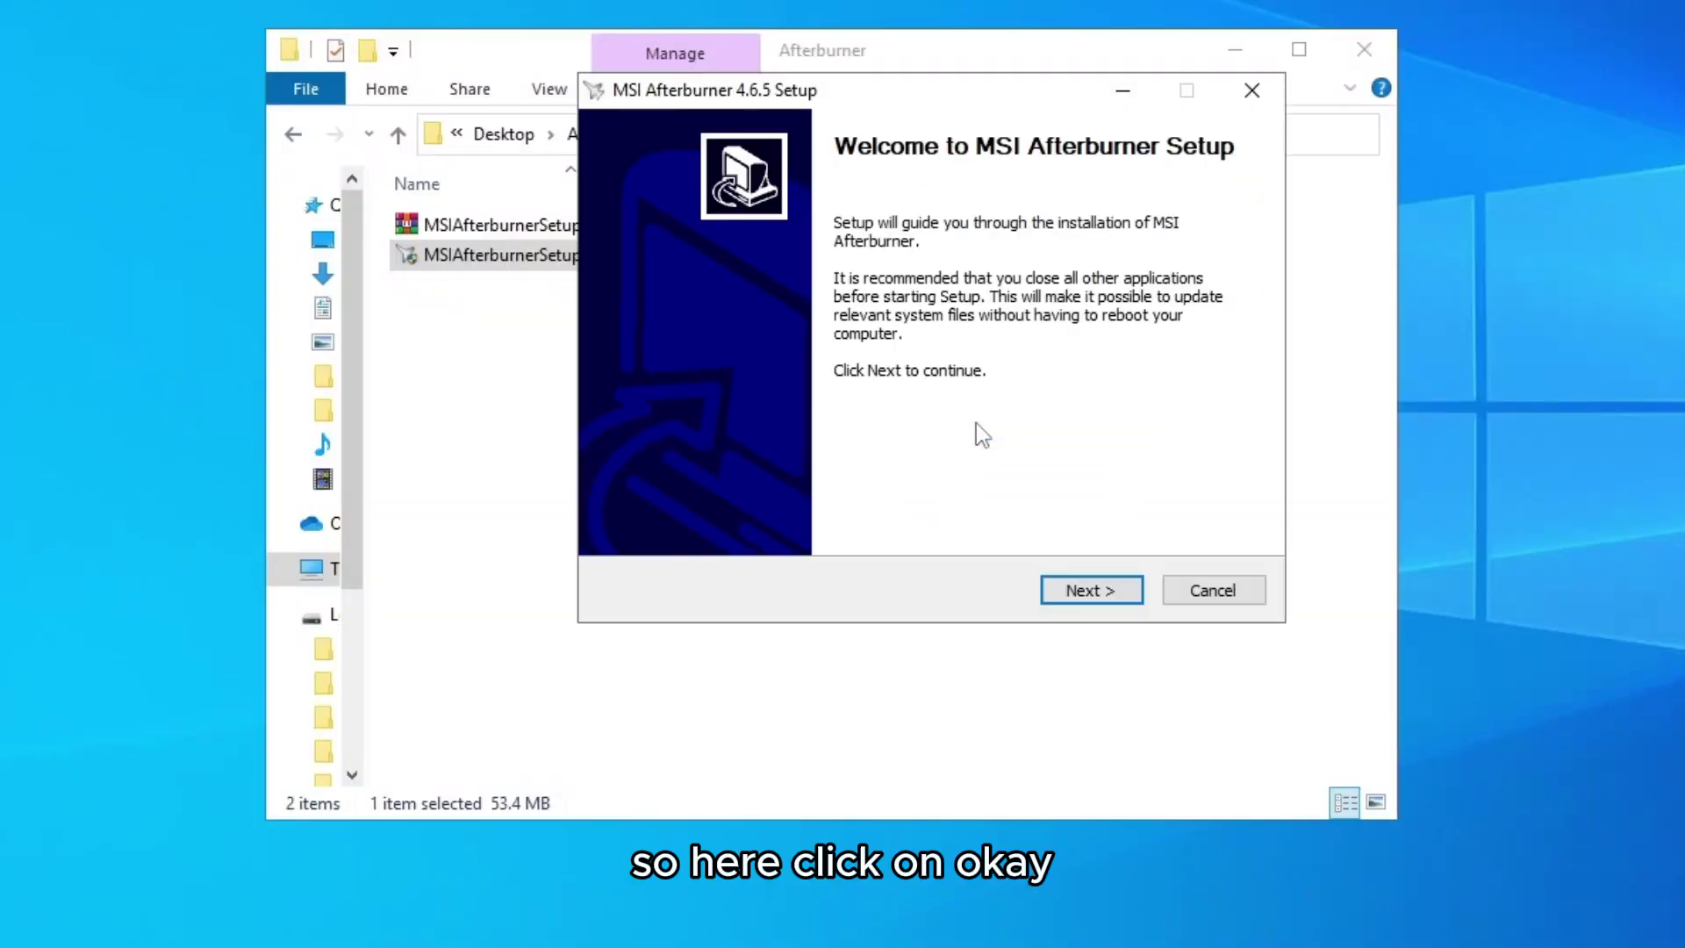
{"action": "left_click", "coordinate": [1076, 586]}
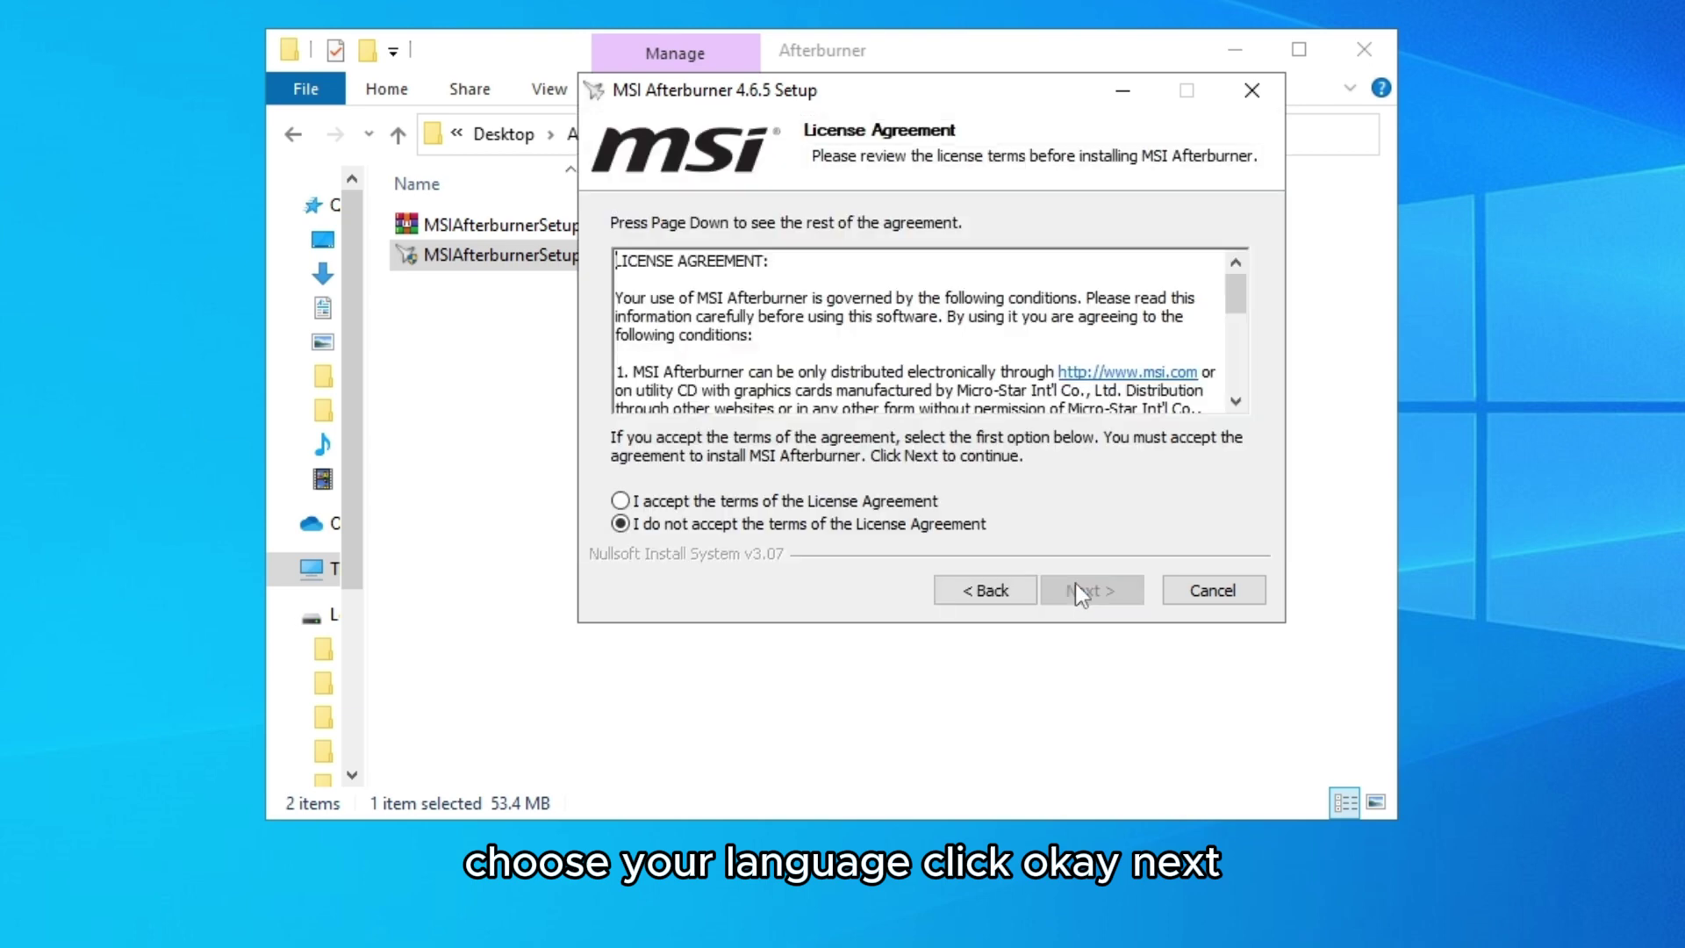
{"action": "left_click", "coordinate": [713, 501]}
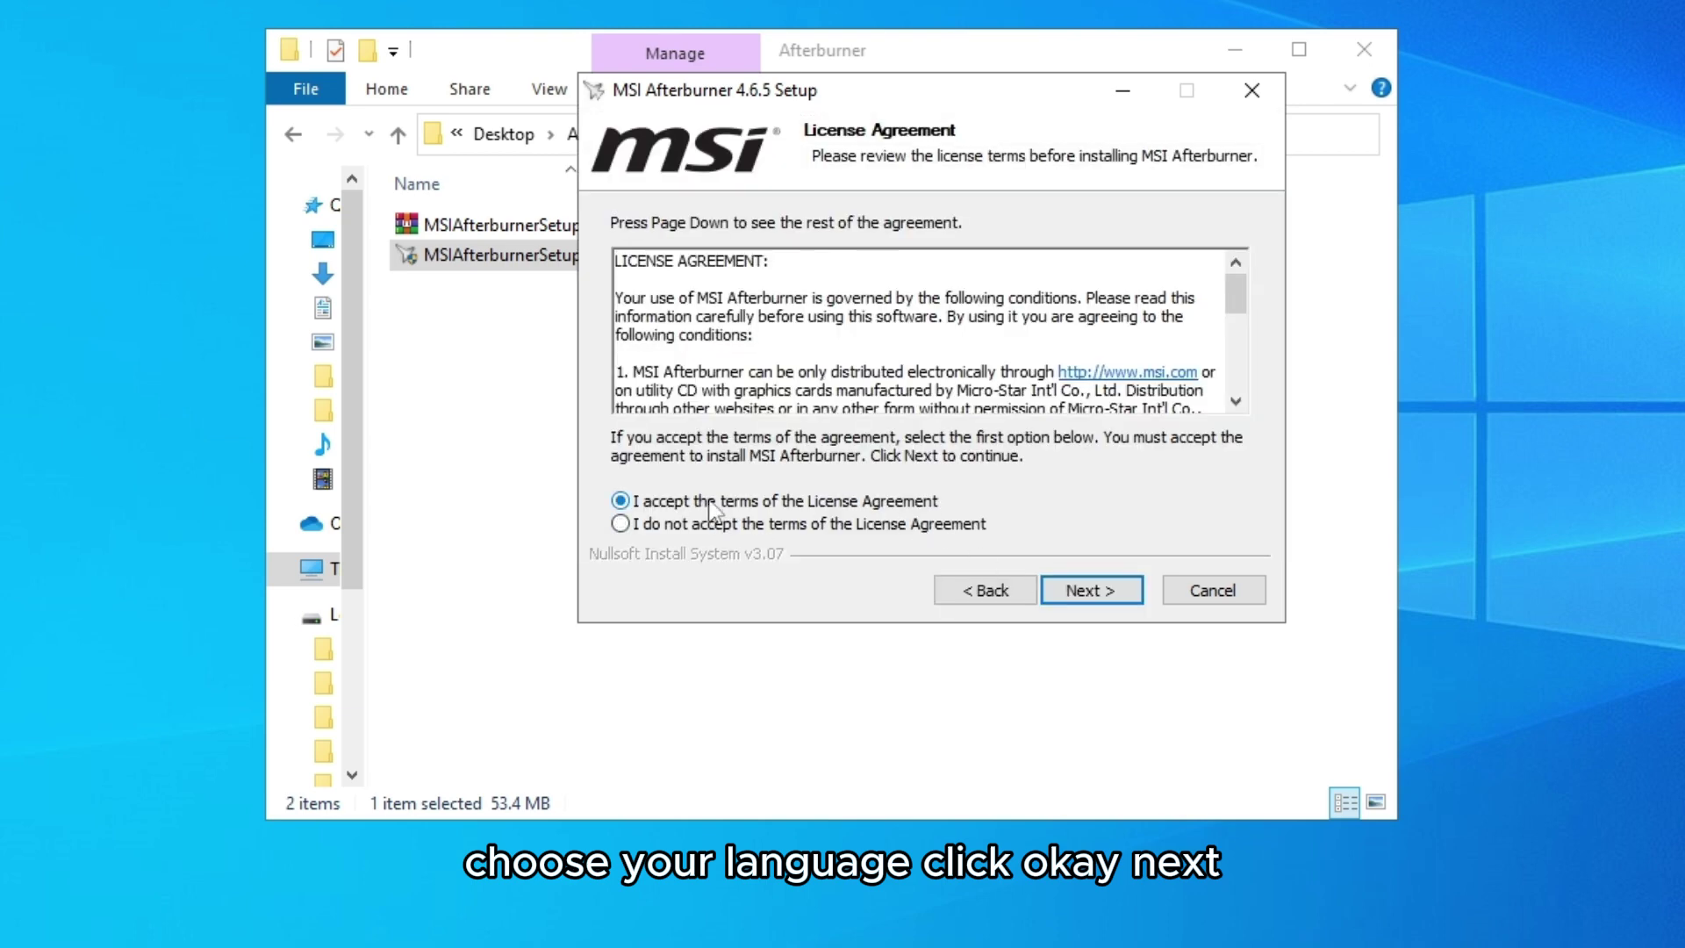
Keep RivaTuner Statistics Server included and install to the default Program Files folder
{"action": "left_click", "coordinate": [1113, 595]}
{"action": "mouse_move", "coordinate": [860, 342]}
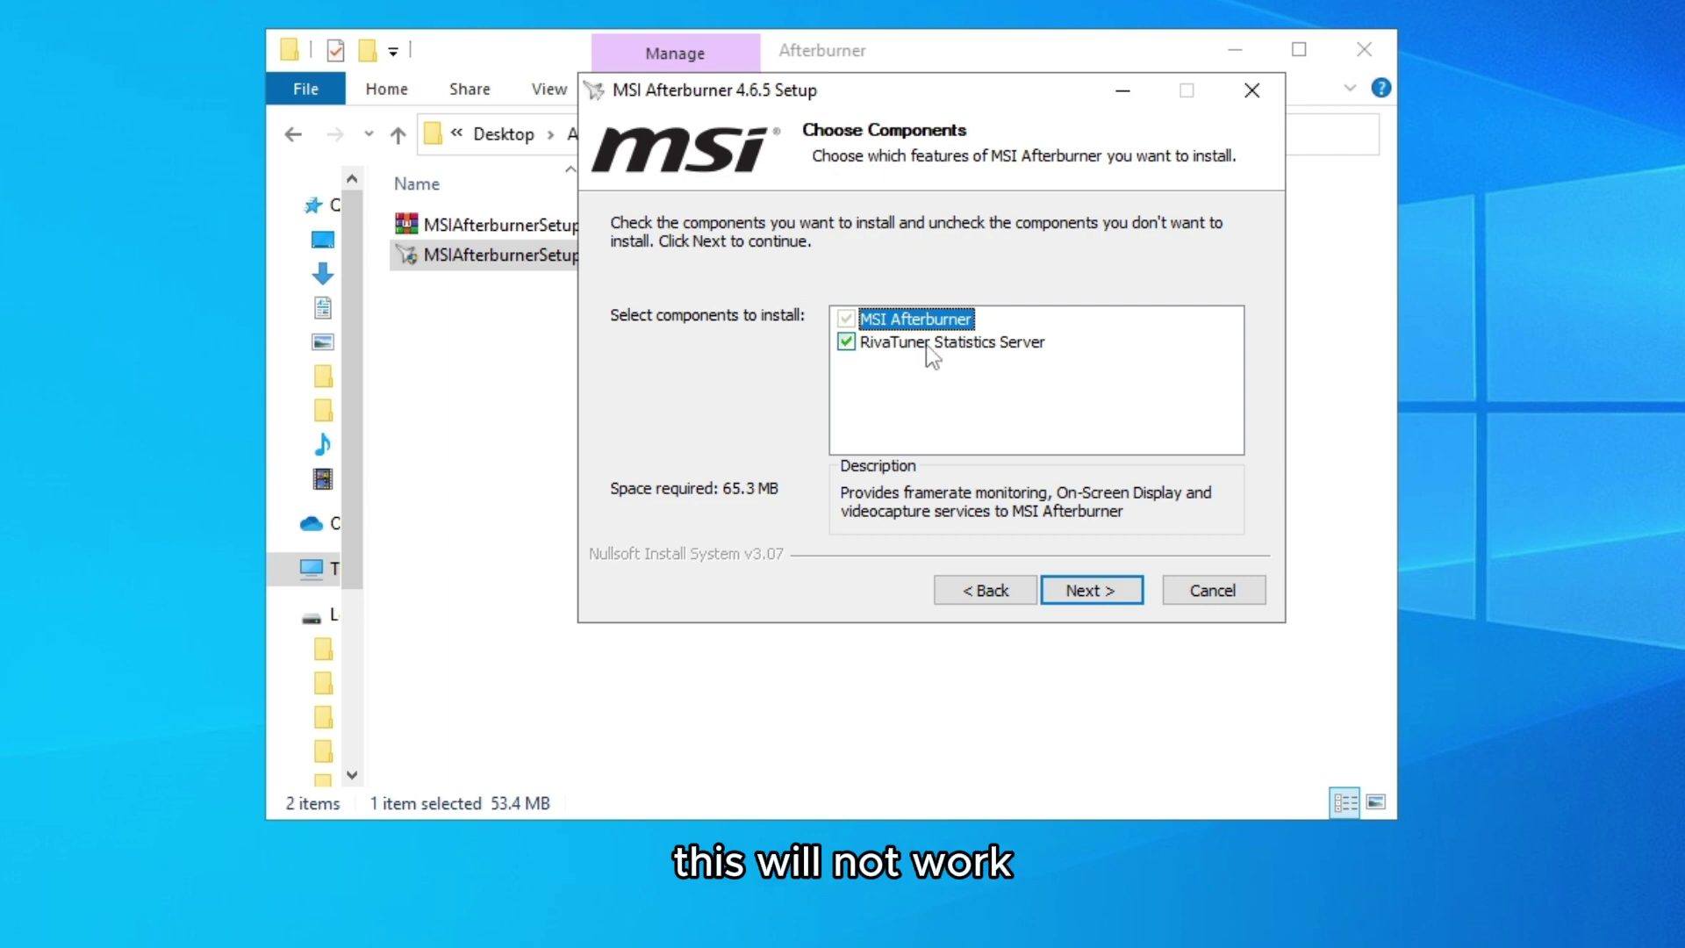
{"action": "left_click", "coordinate": [846, 343]}
{"action": "left_click", "coordinate": [847, 343]}
{"action": "left_click", "coordinate": [1087, 593]}
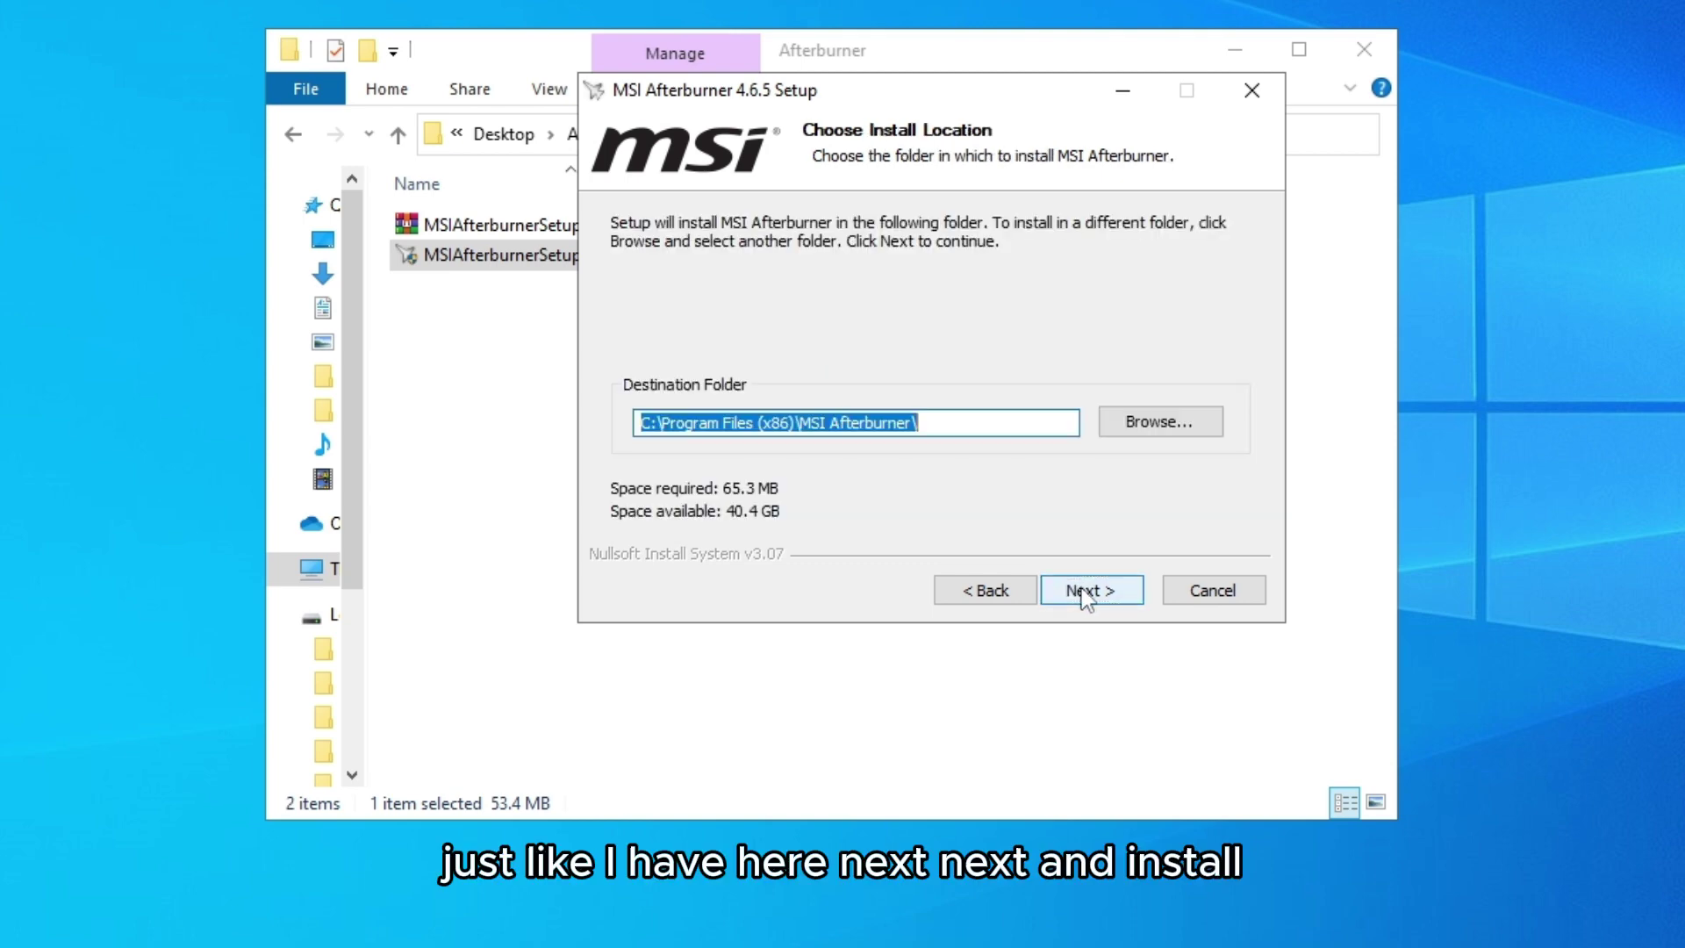
{"action": "left_click", "coordinate": [1085, 593]}
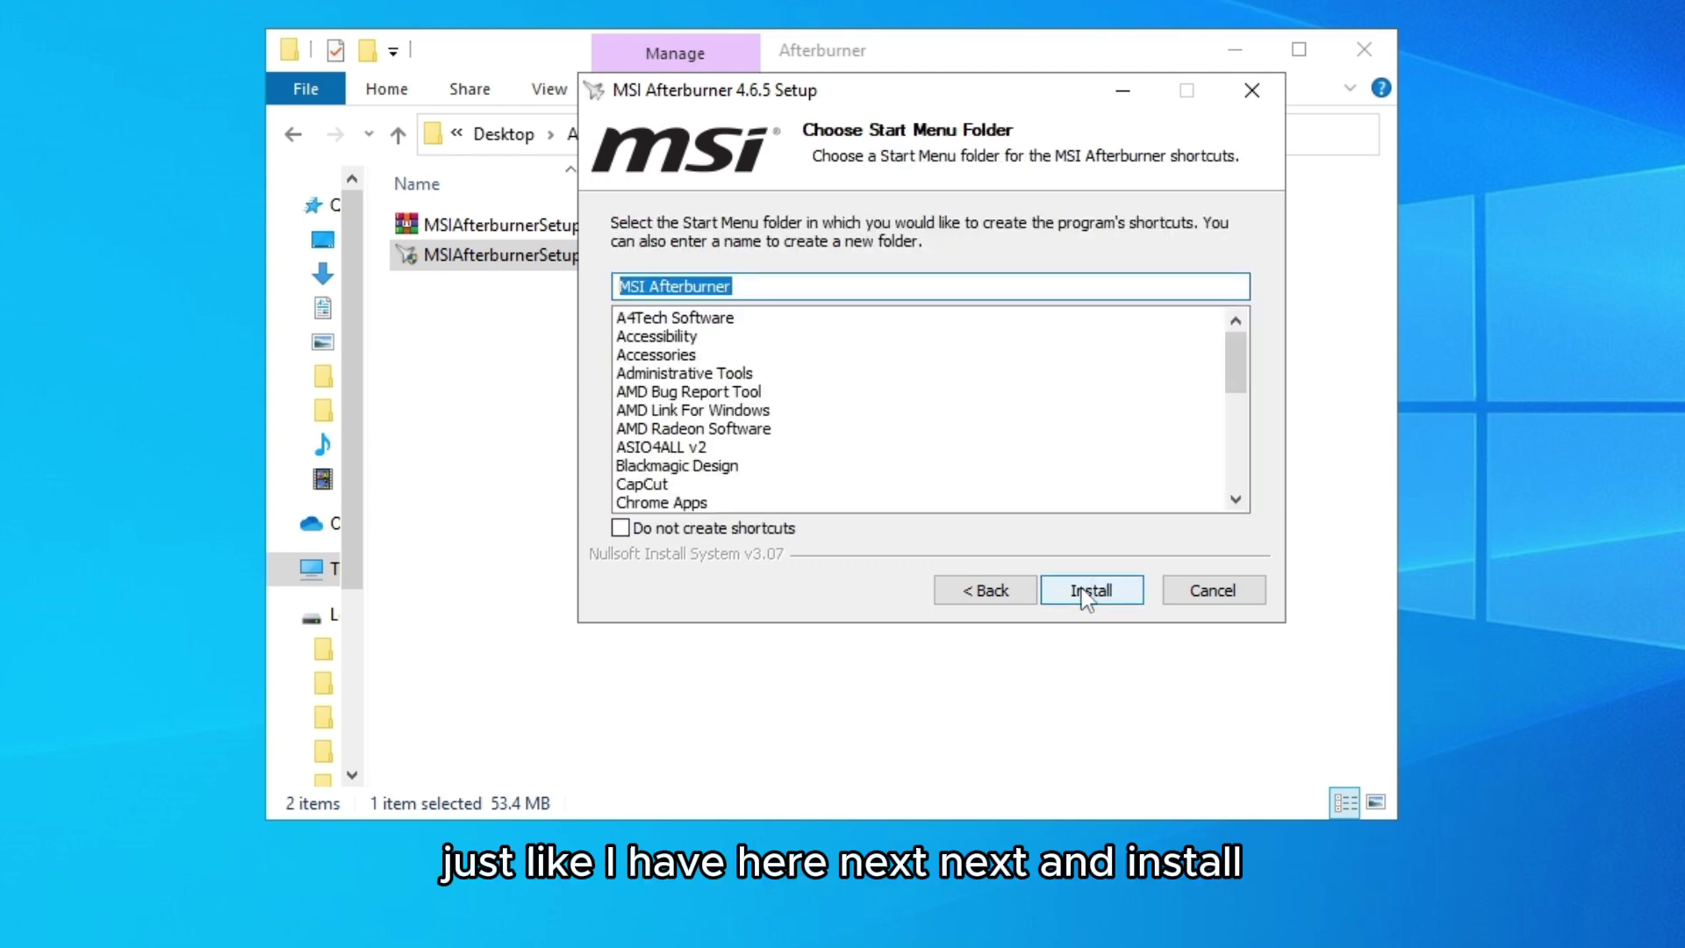
{"action": "left_click", "coordinate": [1085, 593]}
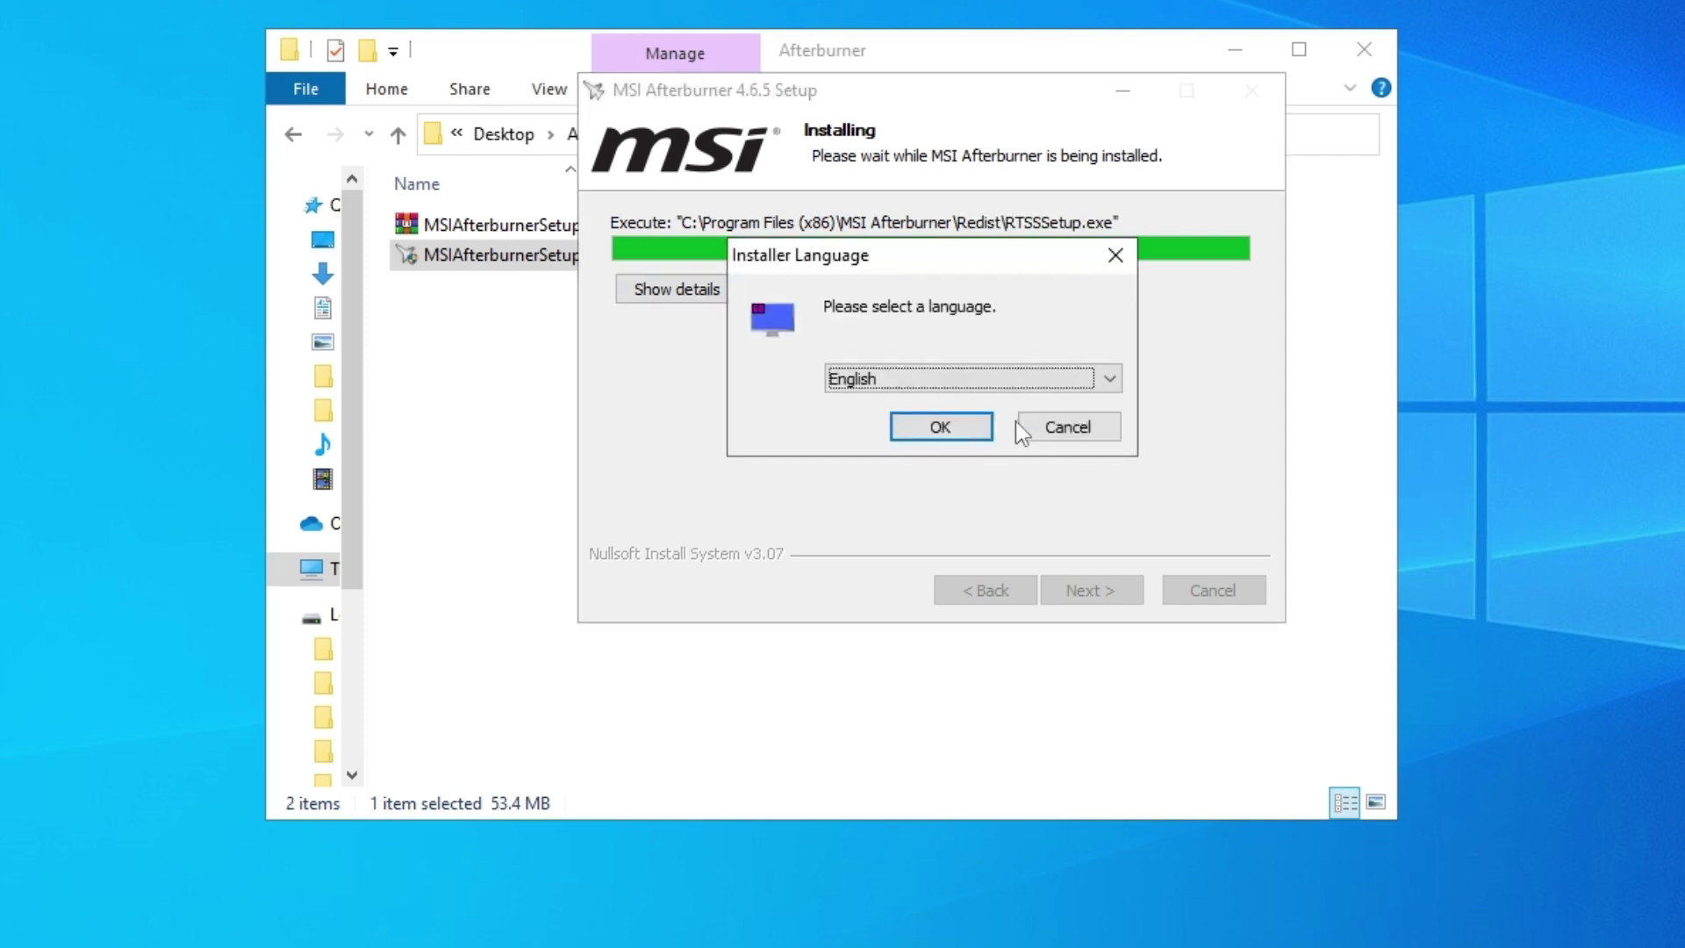
Install RivaTuner Statistics Server 7.3.4 in English to its default folder, unticking Show Readme
{"action": "left_click", "coordinate": [959, 426]}
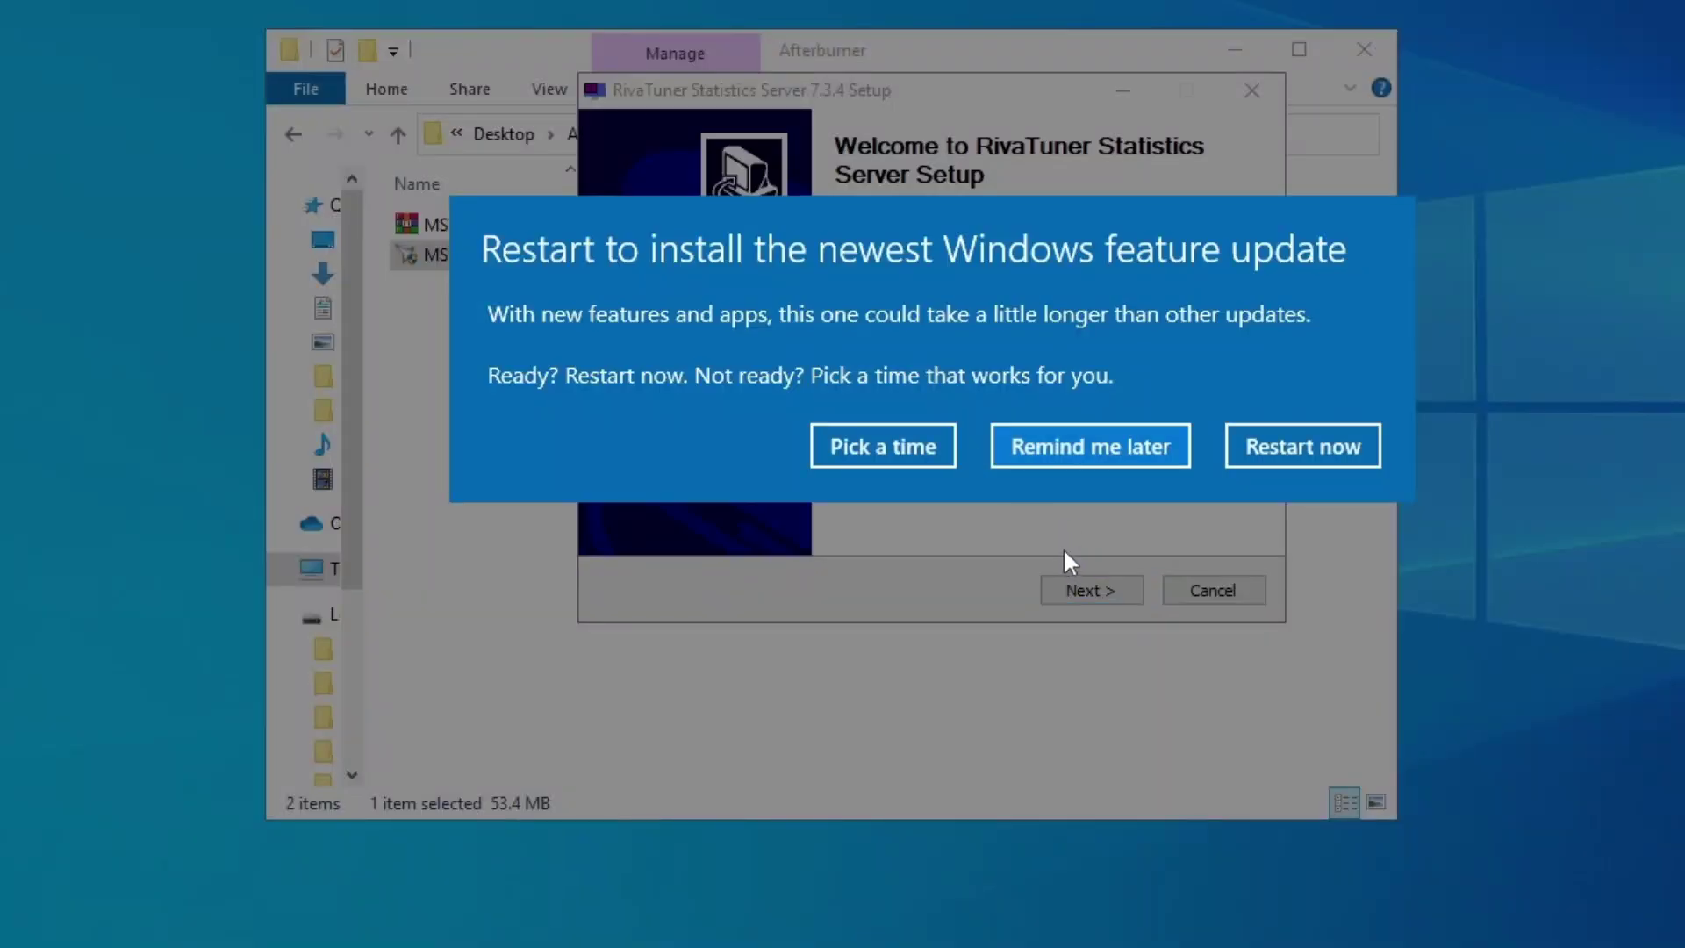
{"action": "left_click", "coordinate": [1082, 443]}
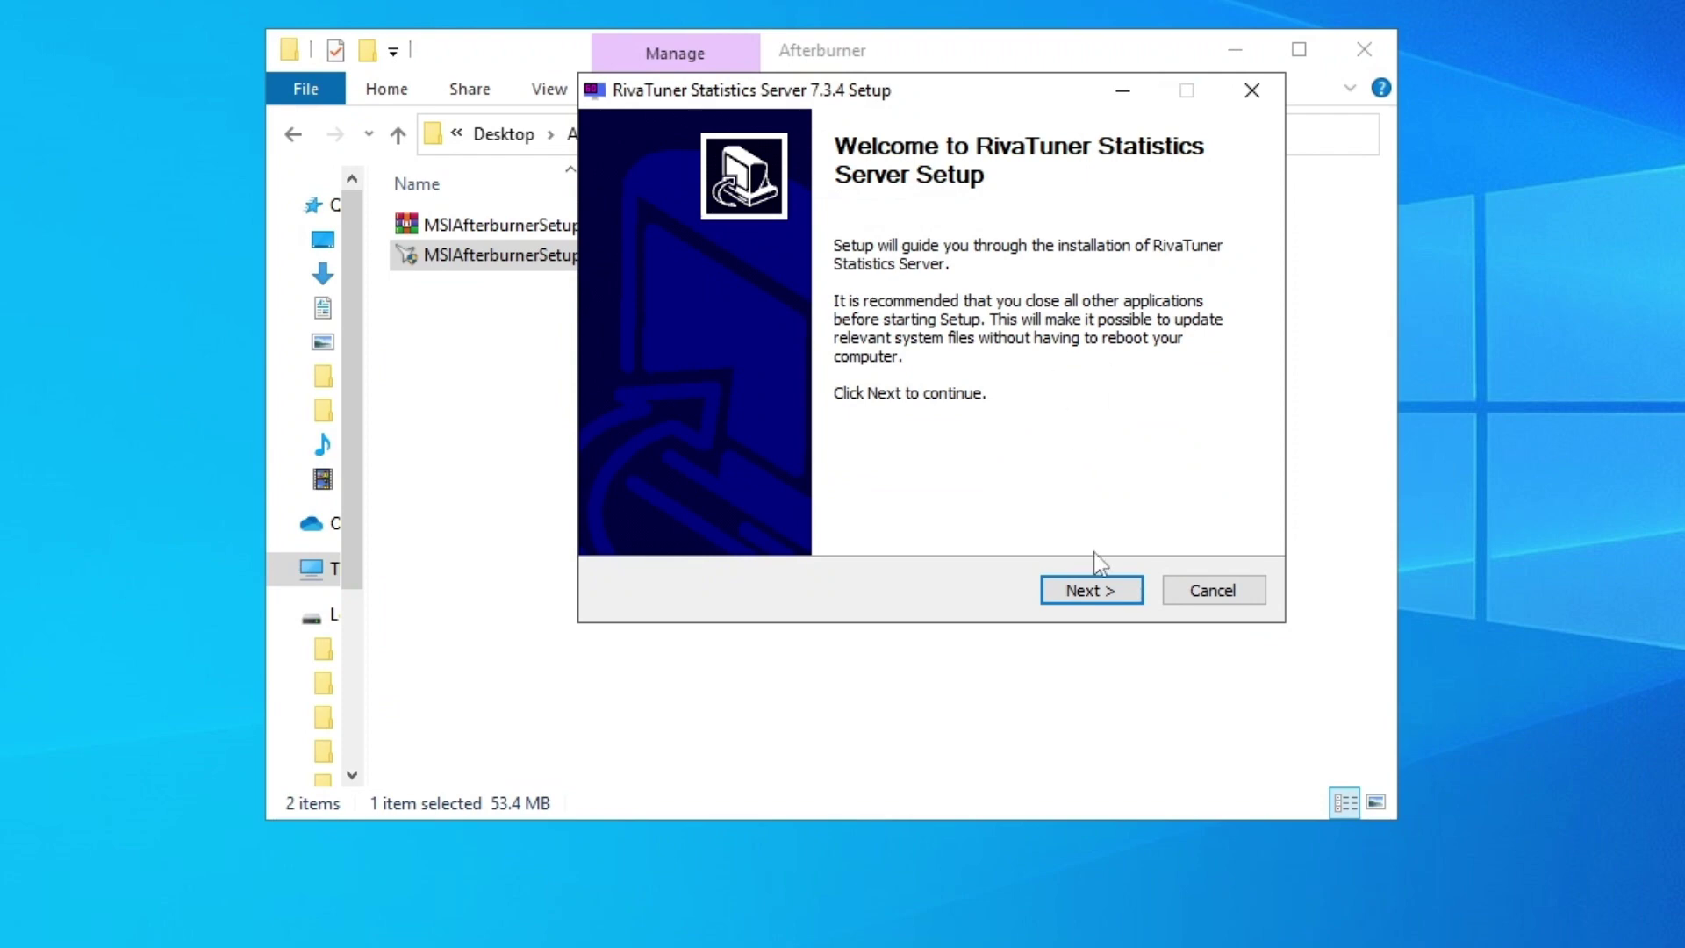
{"action": "left_click", "coordinate": [1088, 589]}
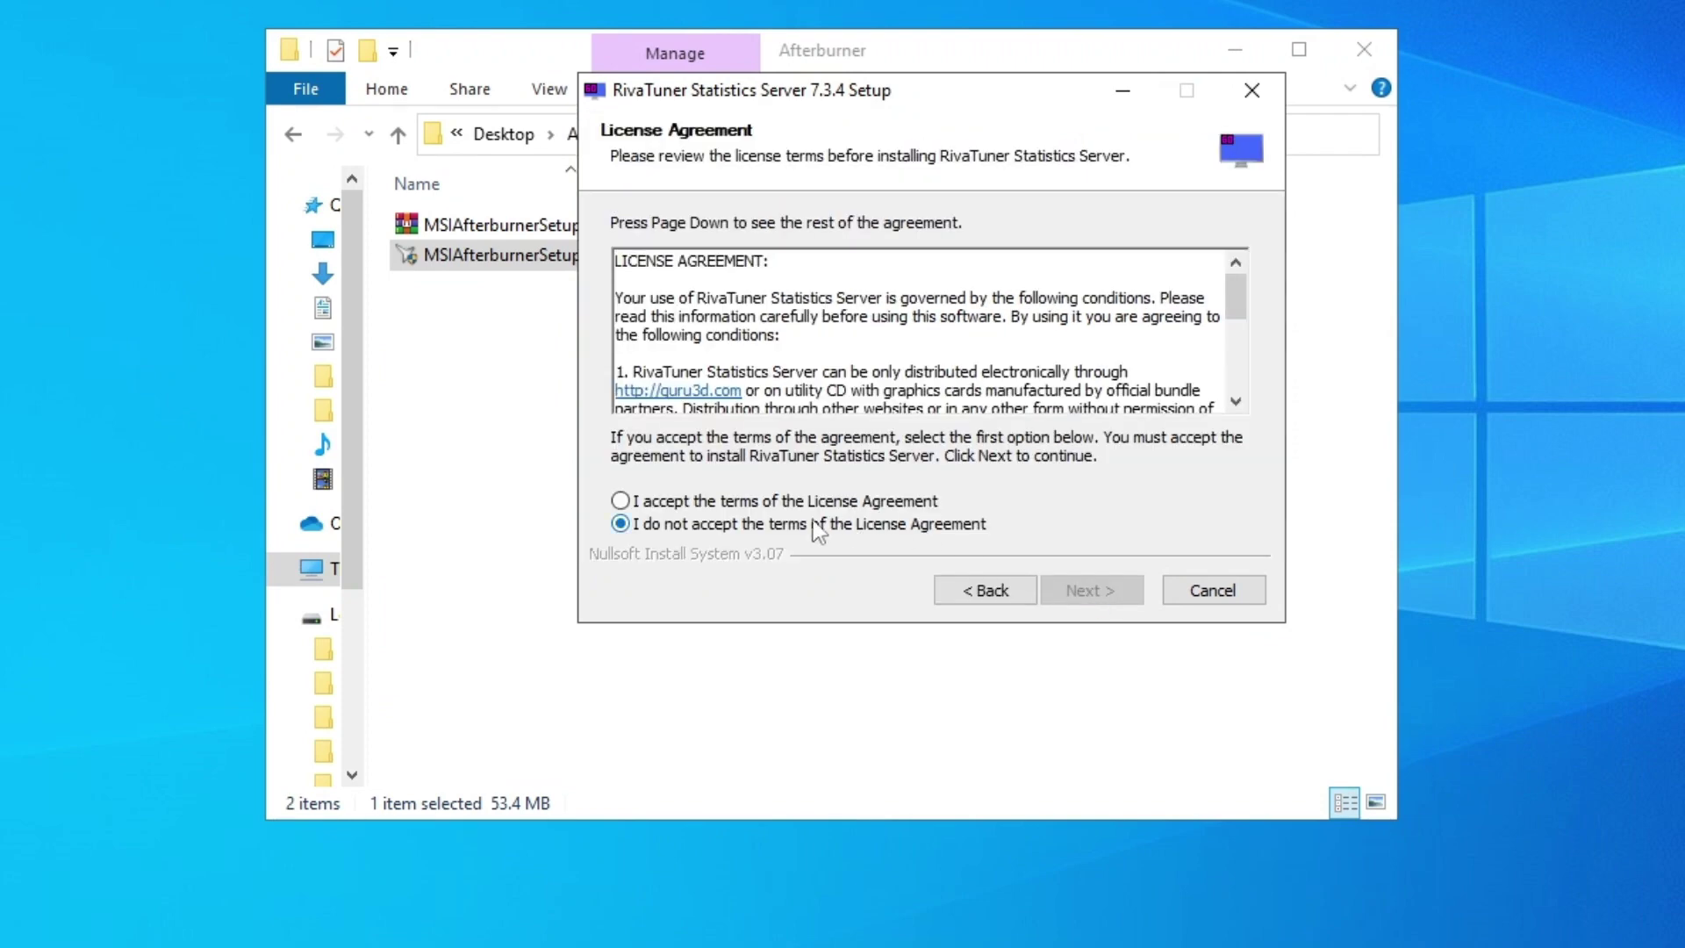
{"action": "left_click", "coordinate": [769, 503]}
{"action": "left_click", "coordinate": [1089, 591]}
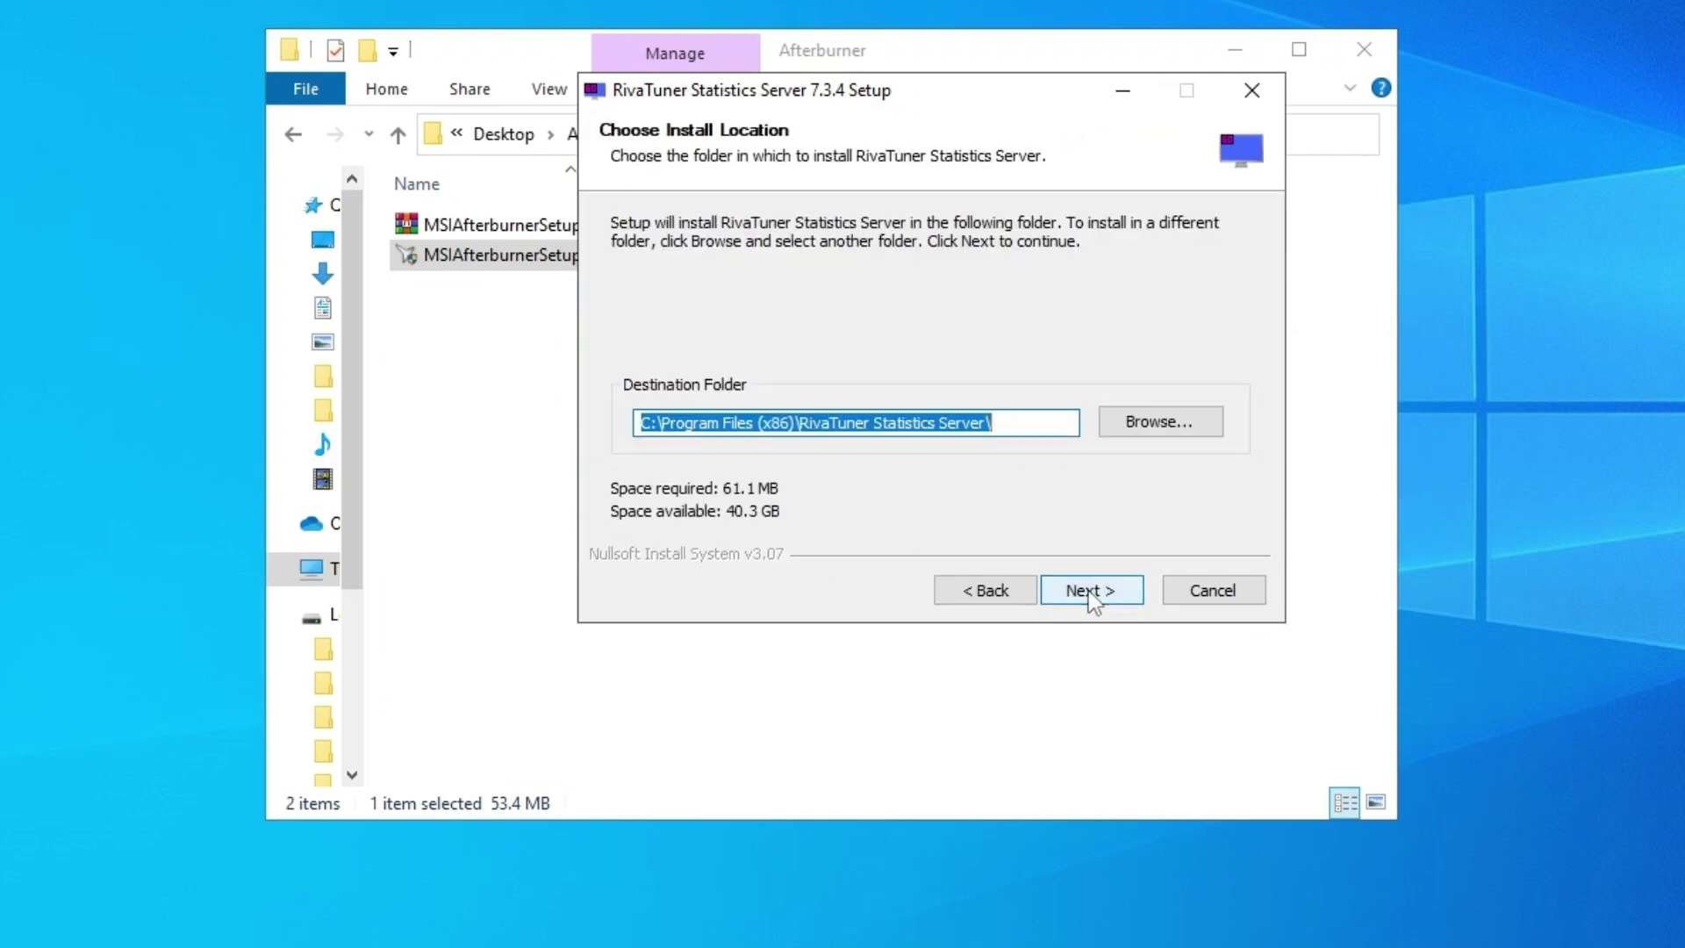
{"action": "left_click", "coordinate": [1088, 590]}
{"action": "left_click", "coordinate": [1088, 590]}
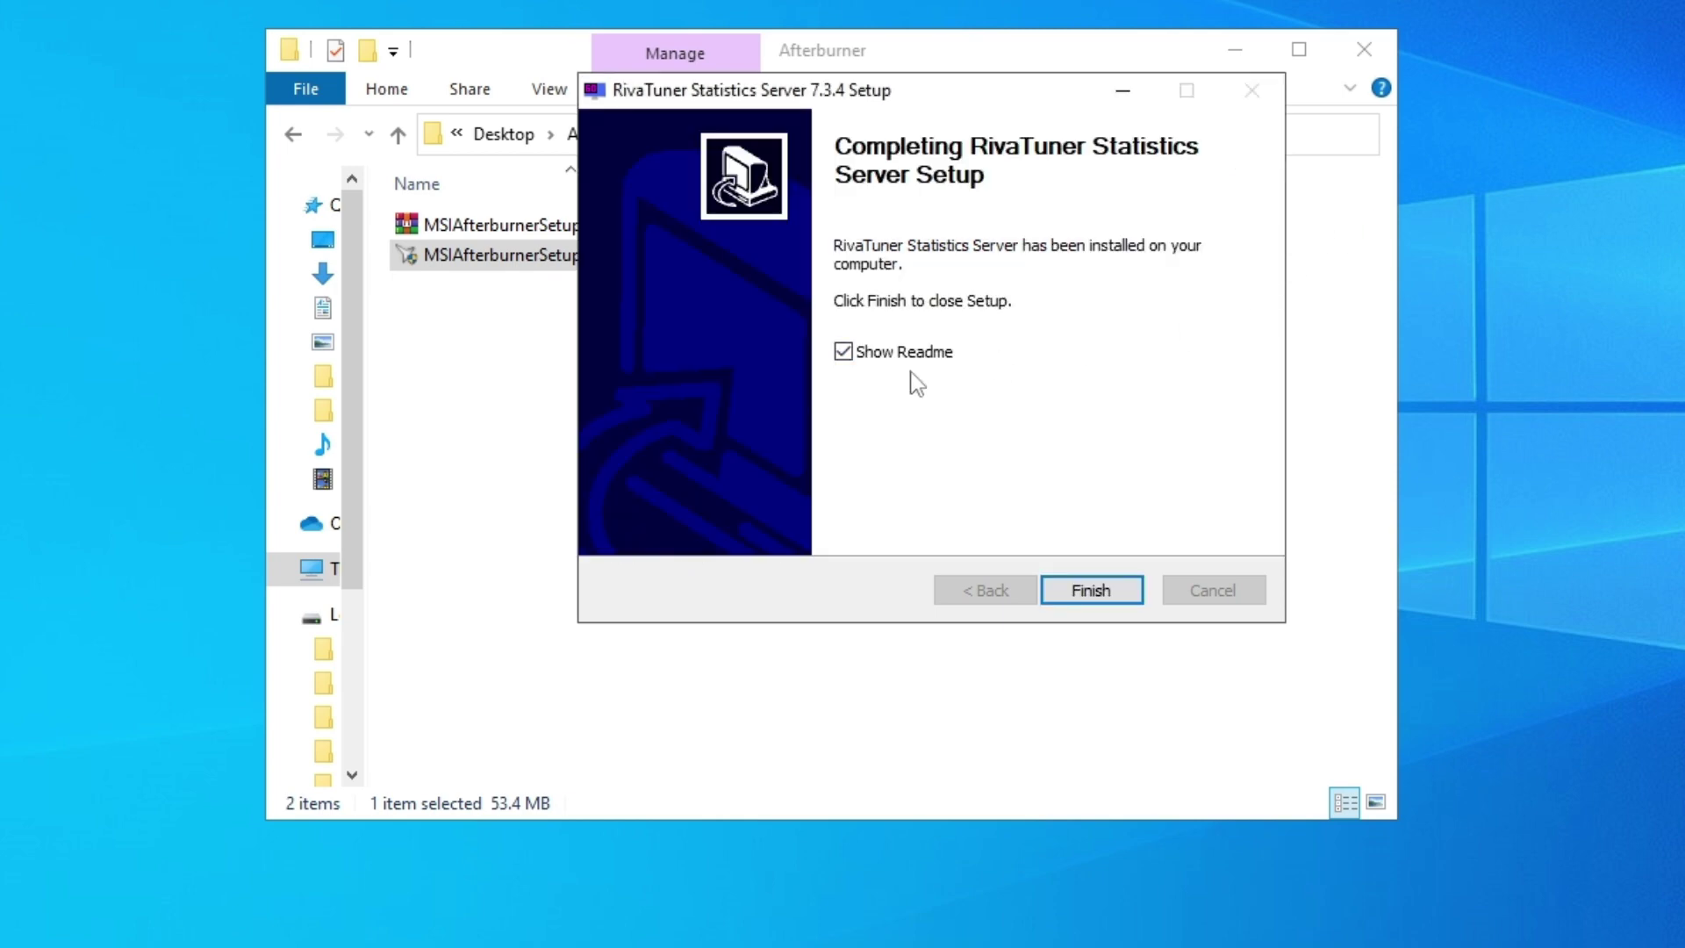
{"action": "left_click", "coordinate": [863, 353]}
Finish both installers so Afterburner launches, then close File Explorer
{"action": "left_click", "coordinate": [1090, 586]}
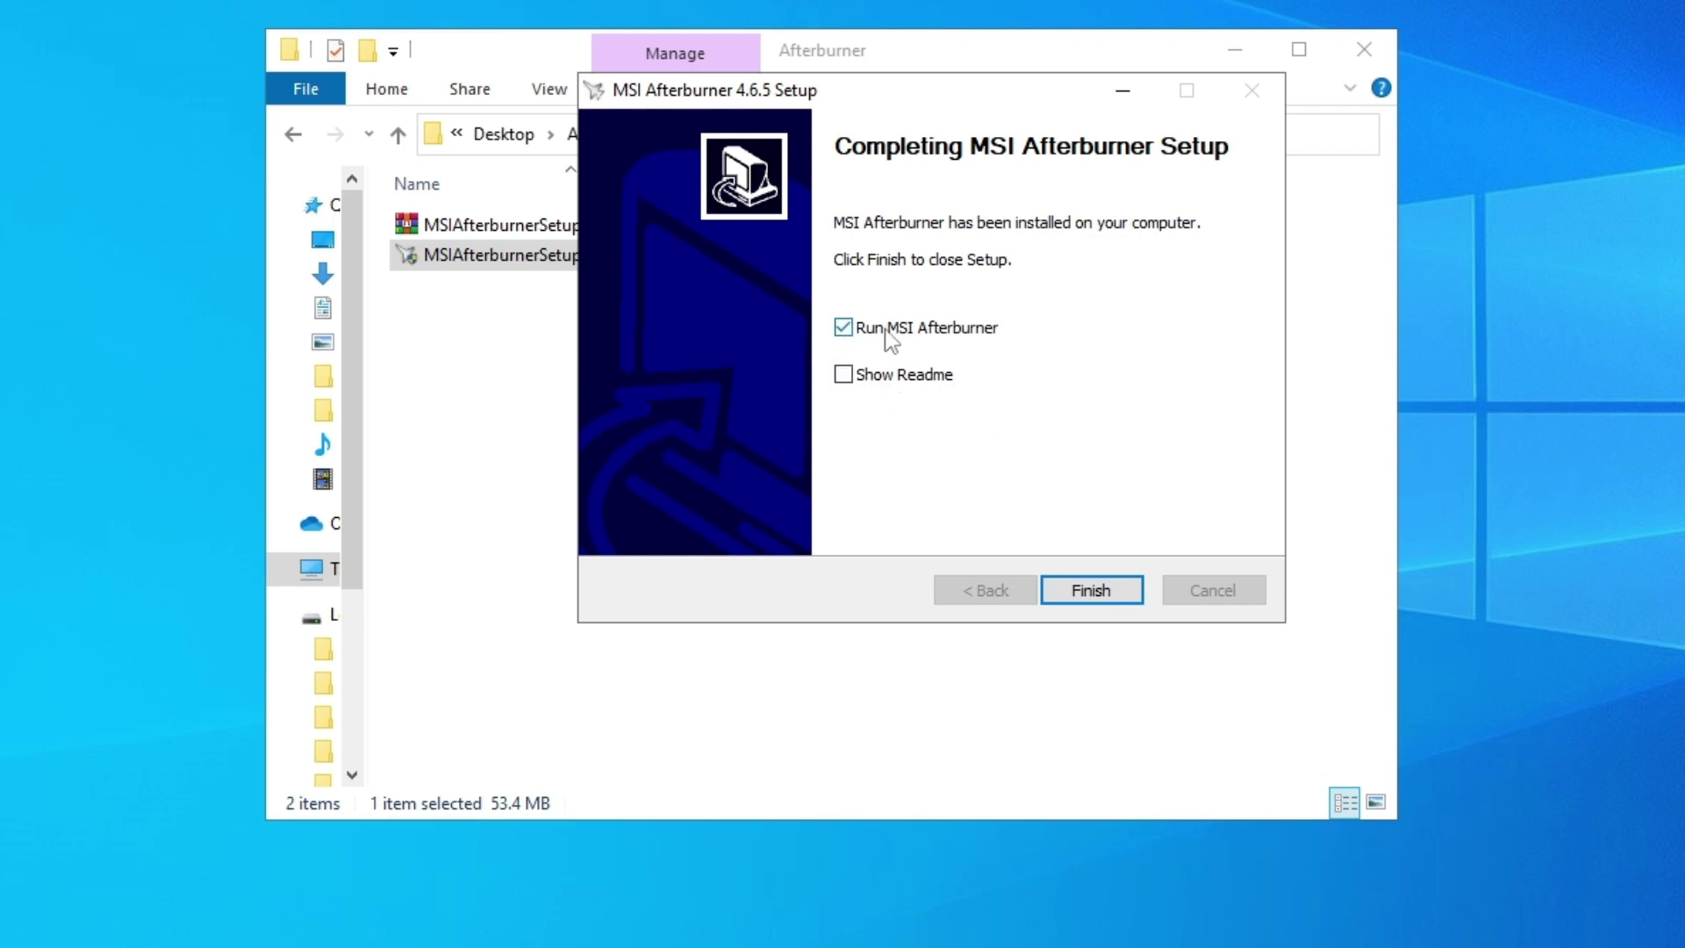
{"action": "left_click", "coordinate": [1088, 590]}
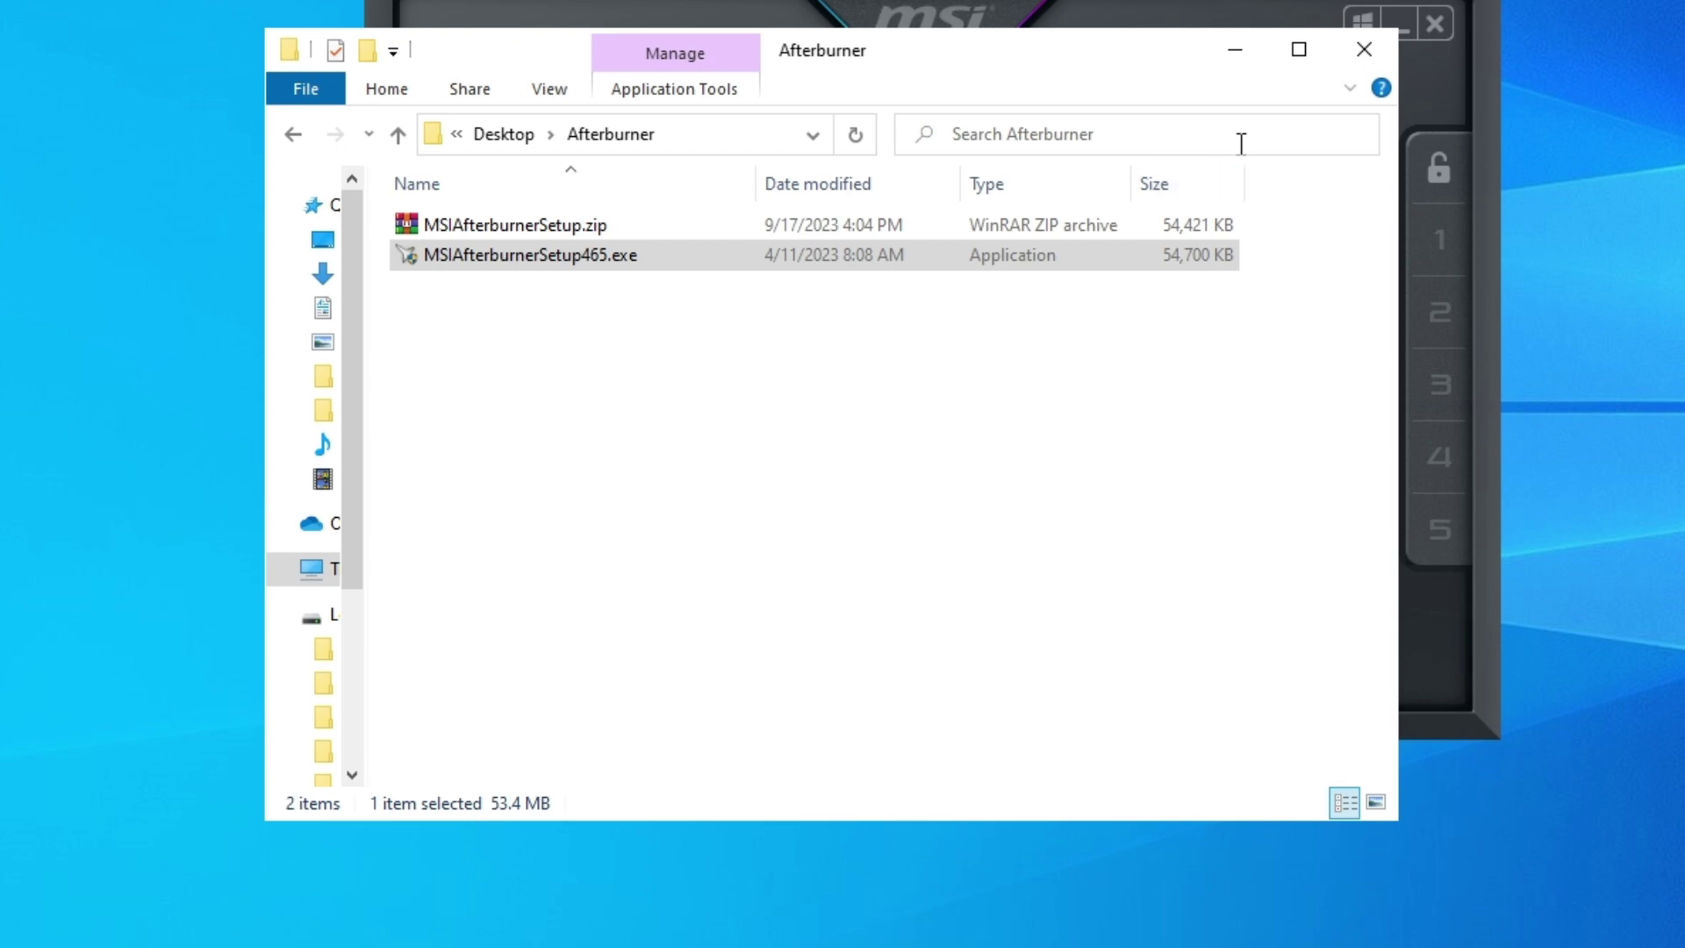
{"action": "left_click", "coordinate": [1369, 46]}
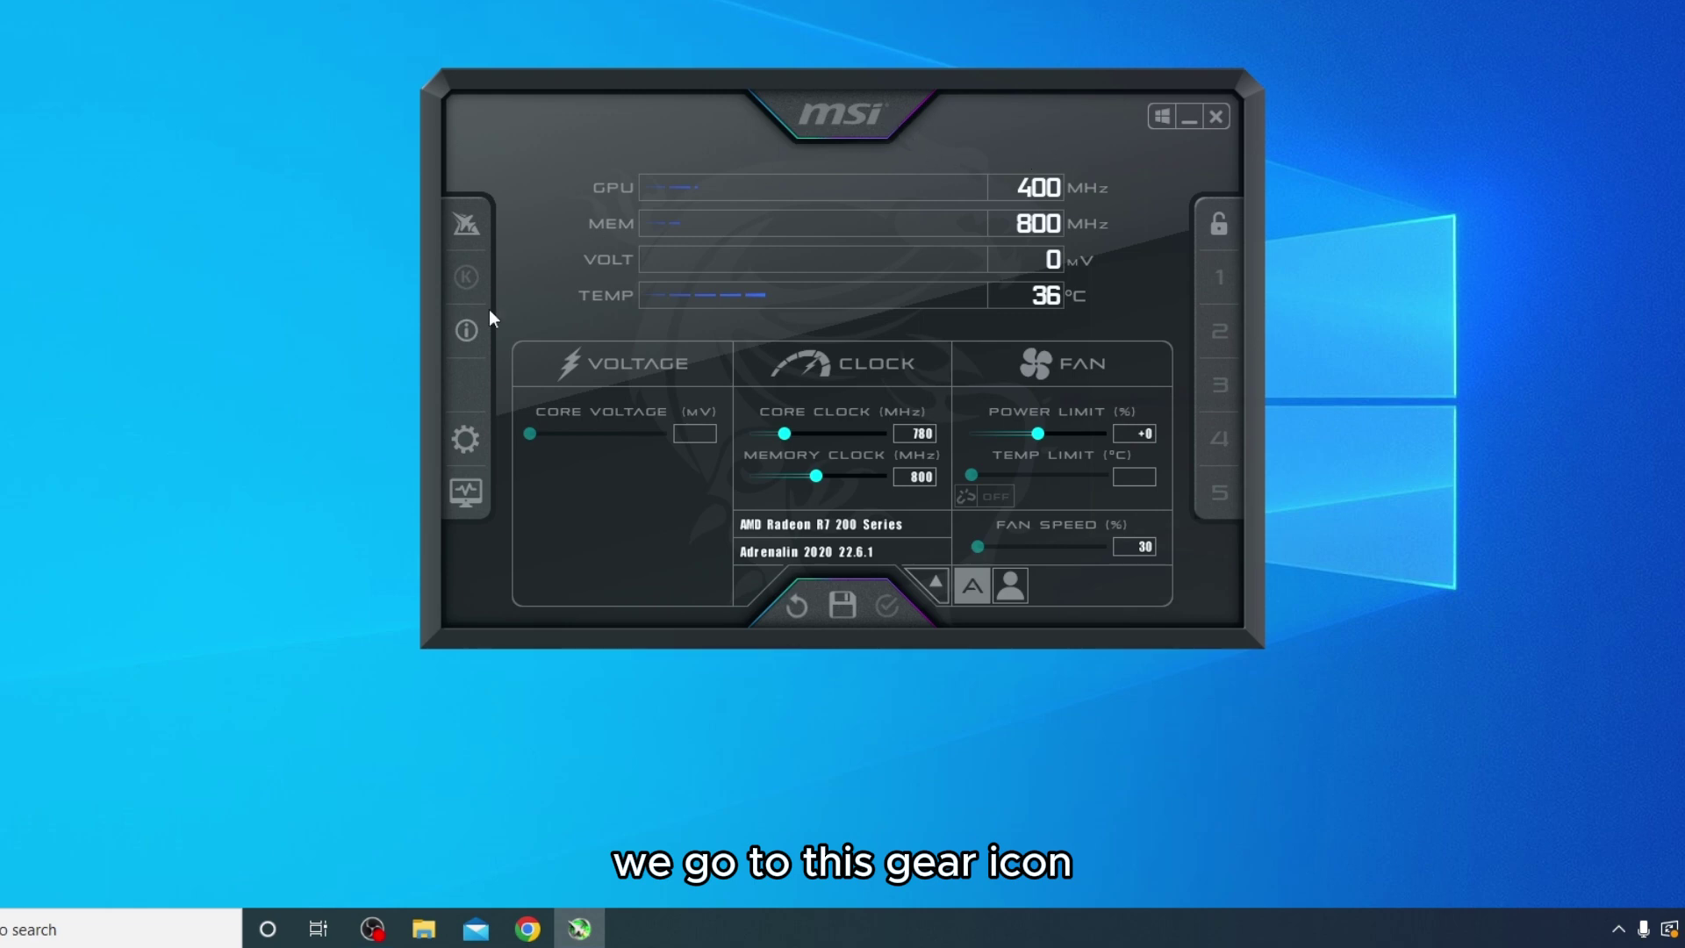
In Afterburner's Monitoring properties, show GPU1 temperature in the On-Screen Display
{"action": "left_click", "coordinate": [479, 430]}
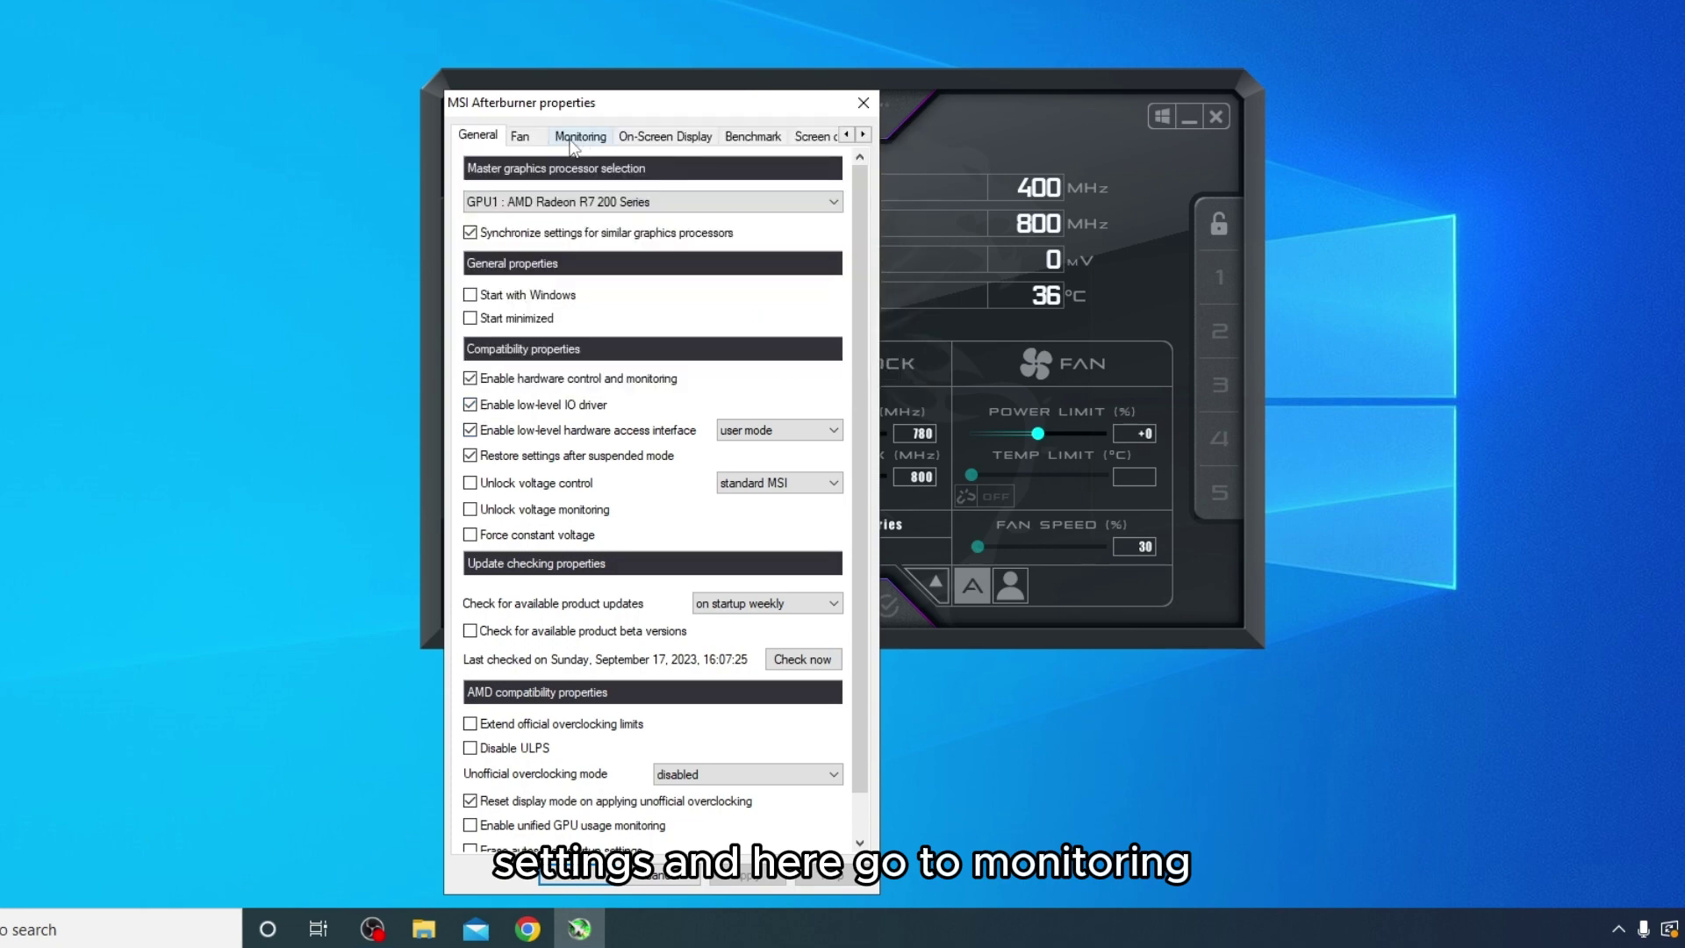
{"action": "left_click", "coordinate": [573, 140]}
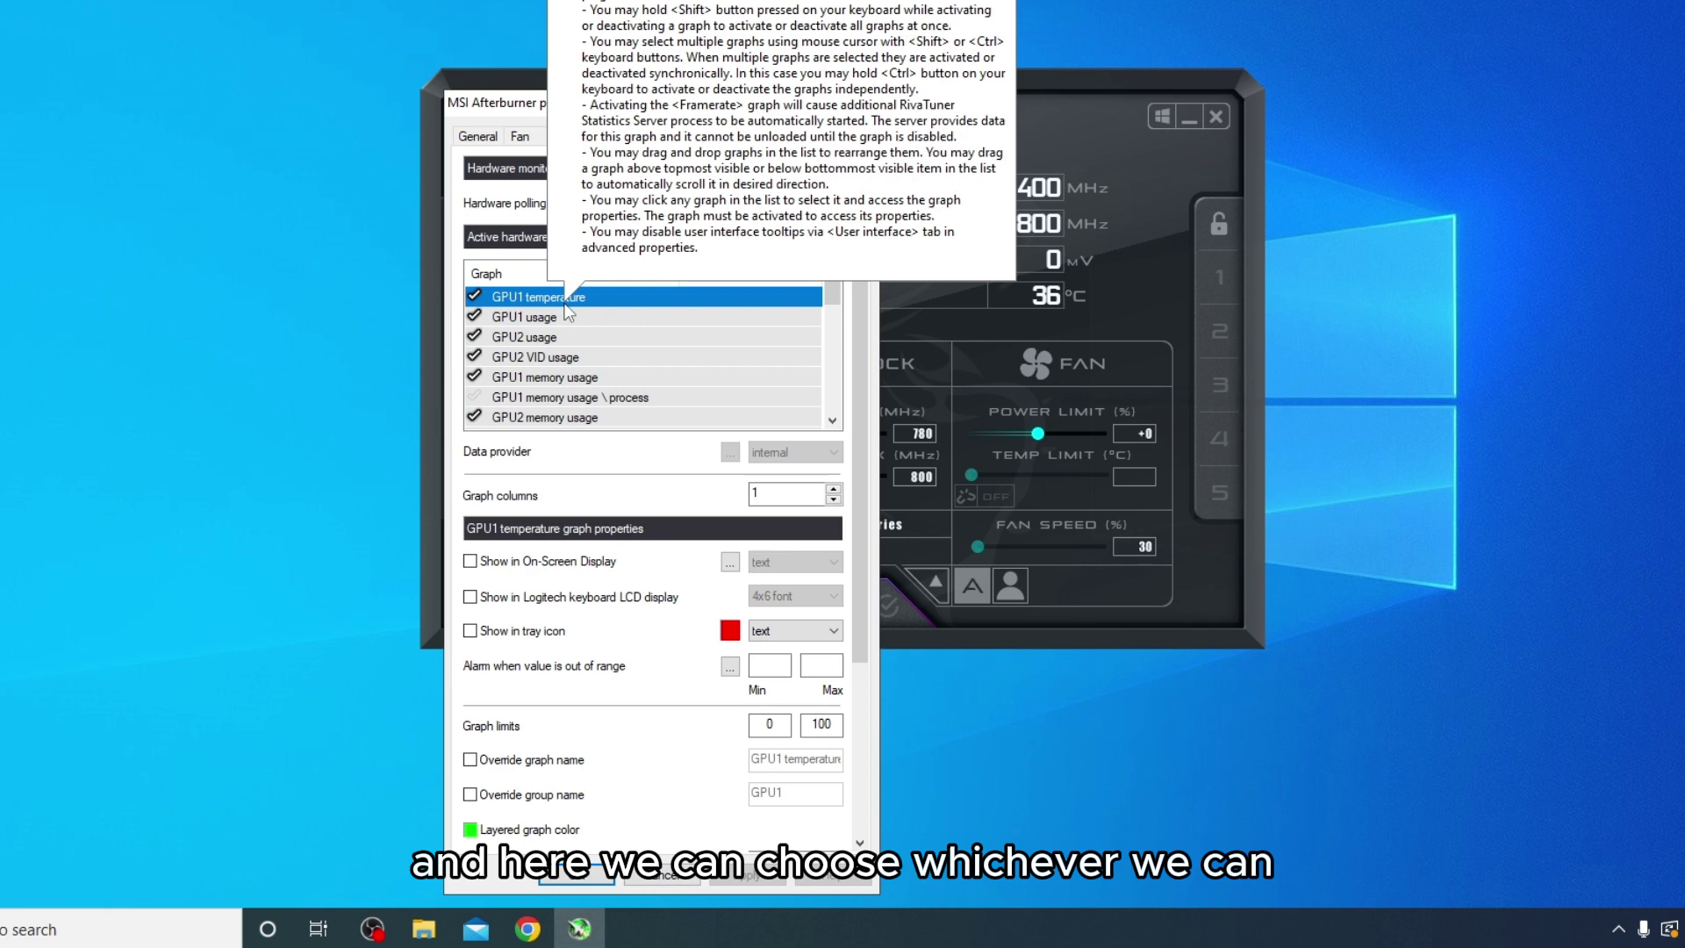
{"action": "left_click", "coordinate": [549, 314]}
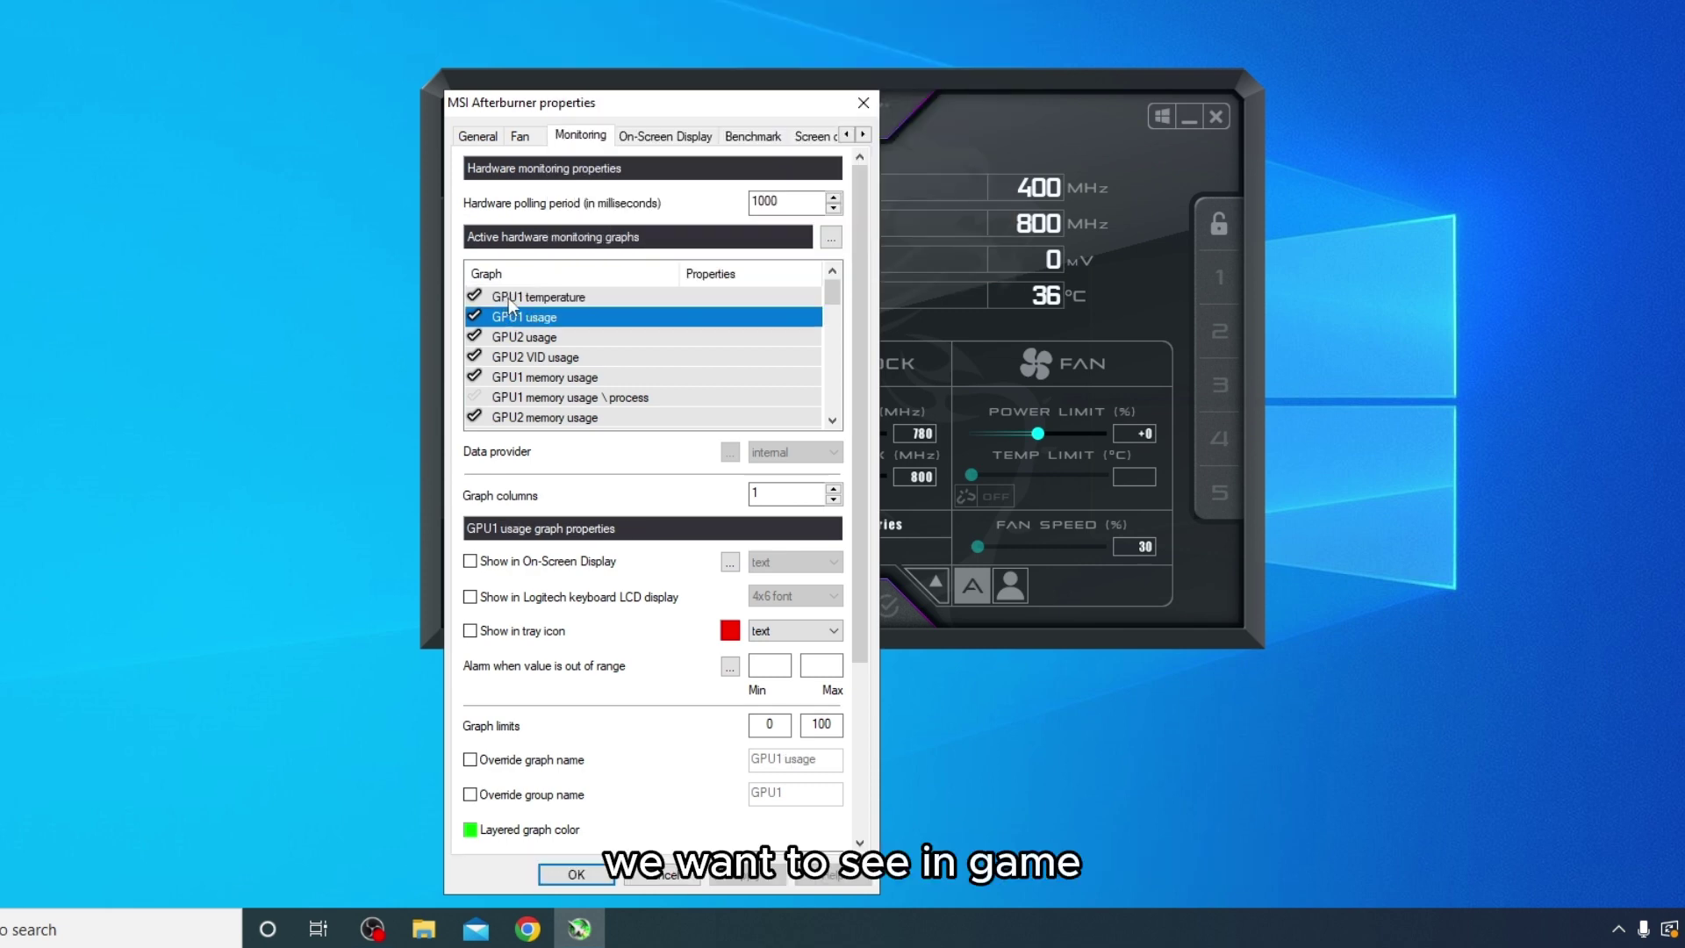
{"action": "left_click", "coordinate": [531, 342]}
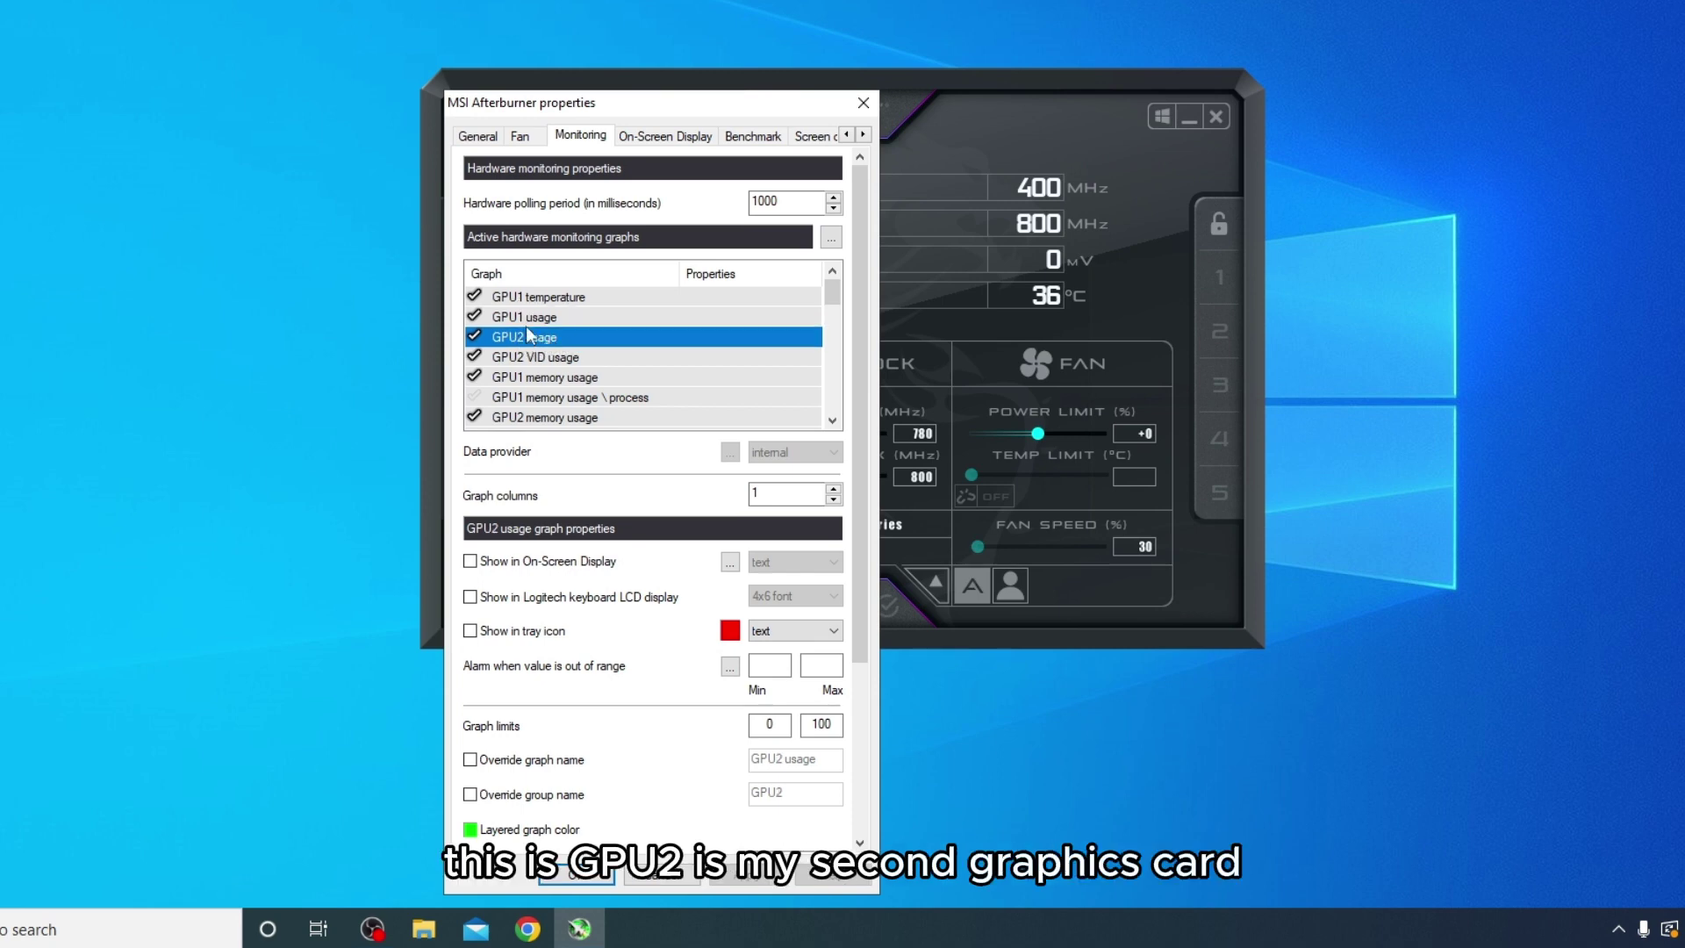
{"action": "left_click", "coordinate": [513, 299]}
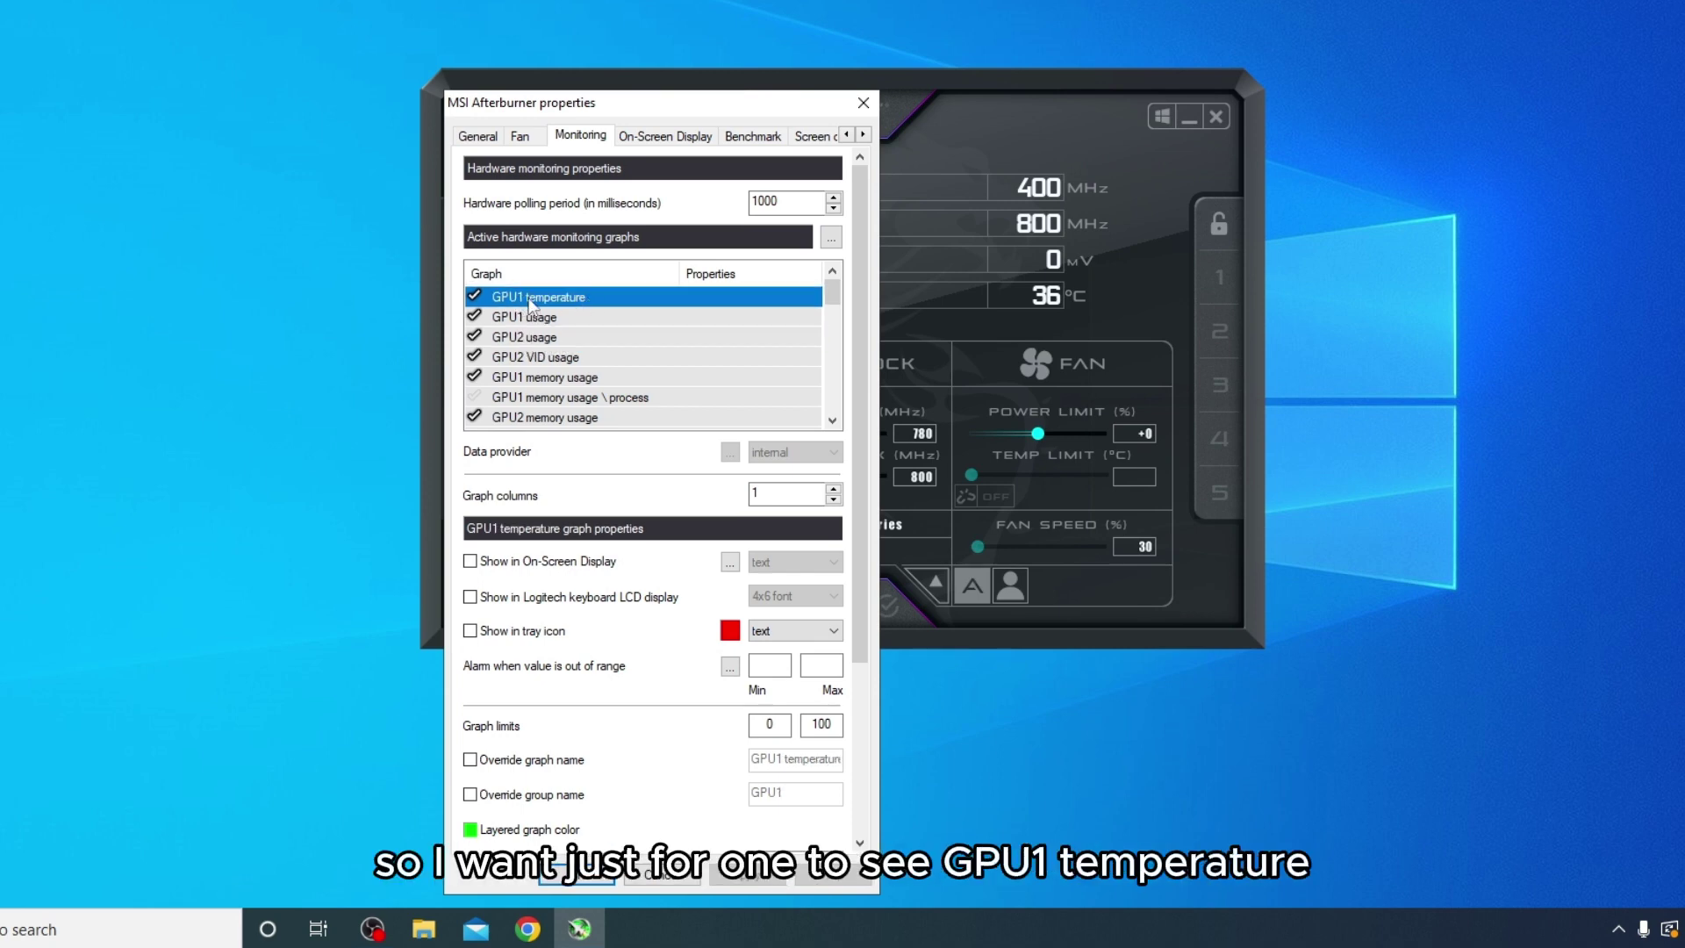
{"action": "left_click", "coordinate": [596, 531]}
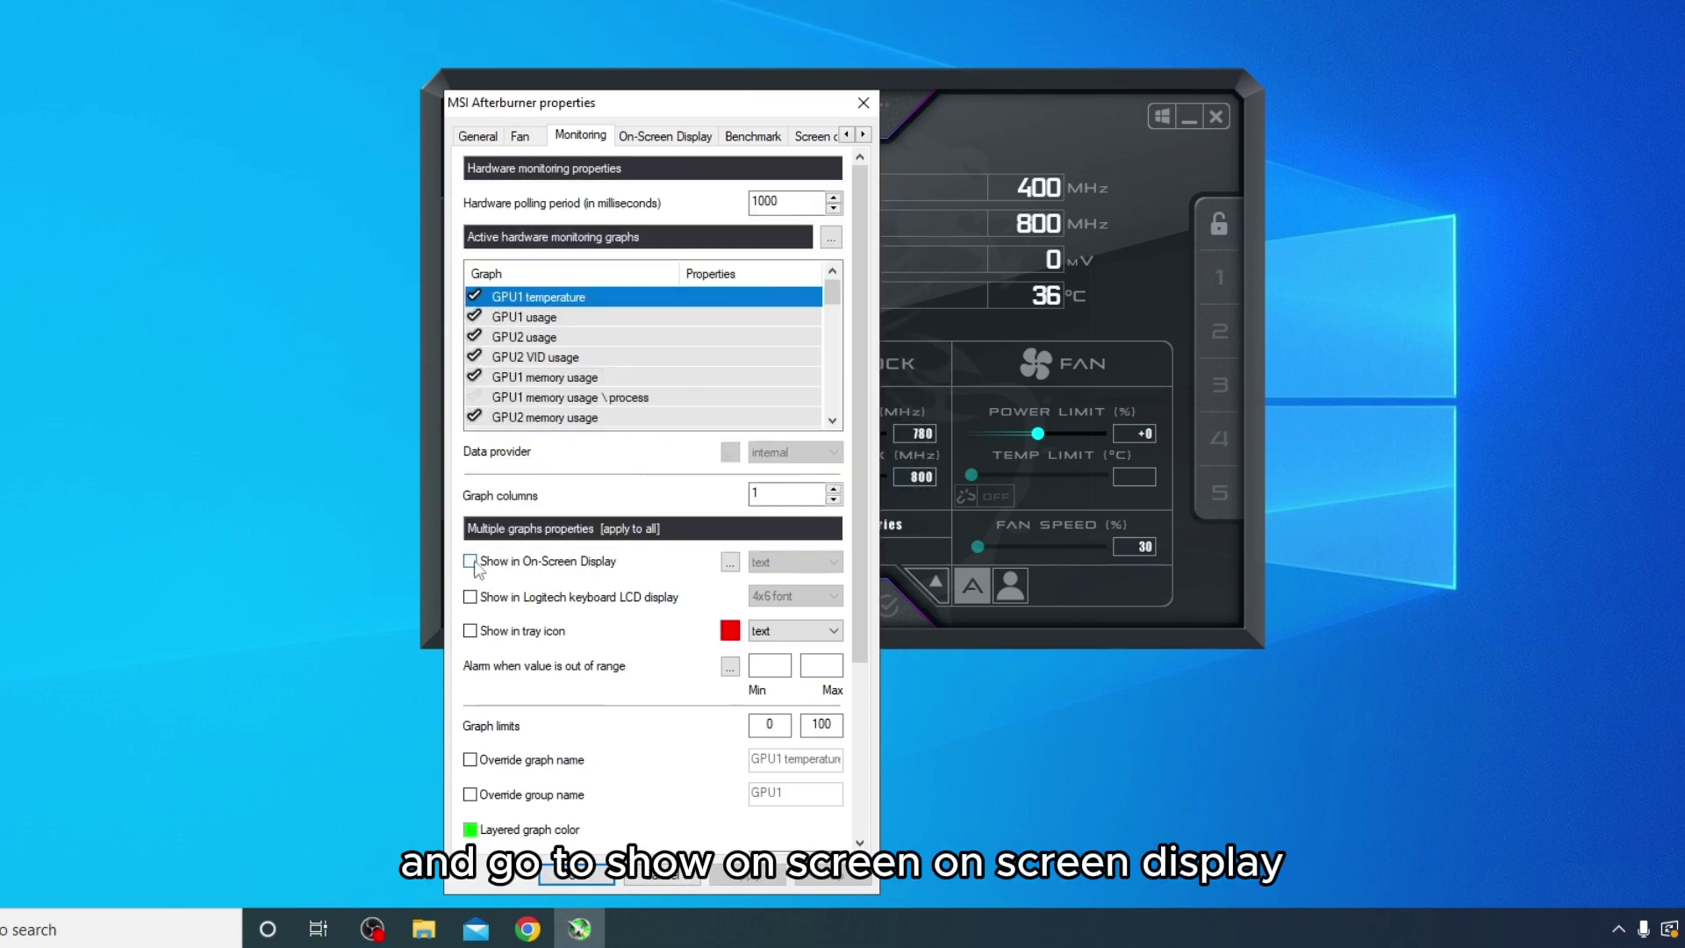
{"action": "left_click", "coordinate": [469, 561]}
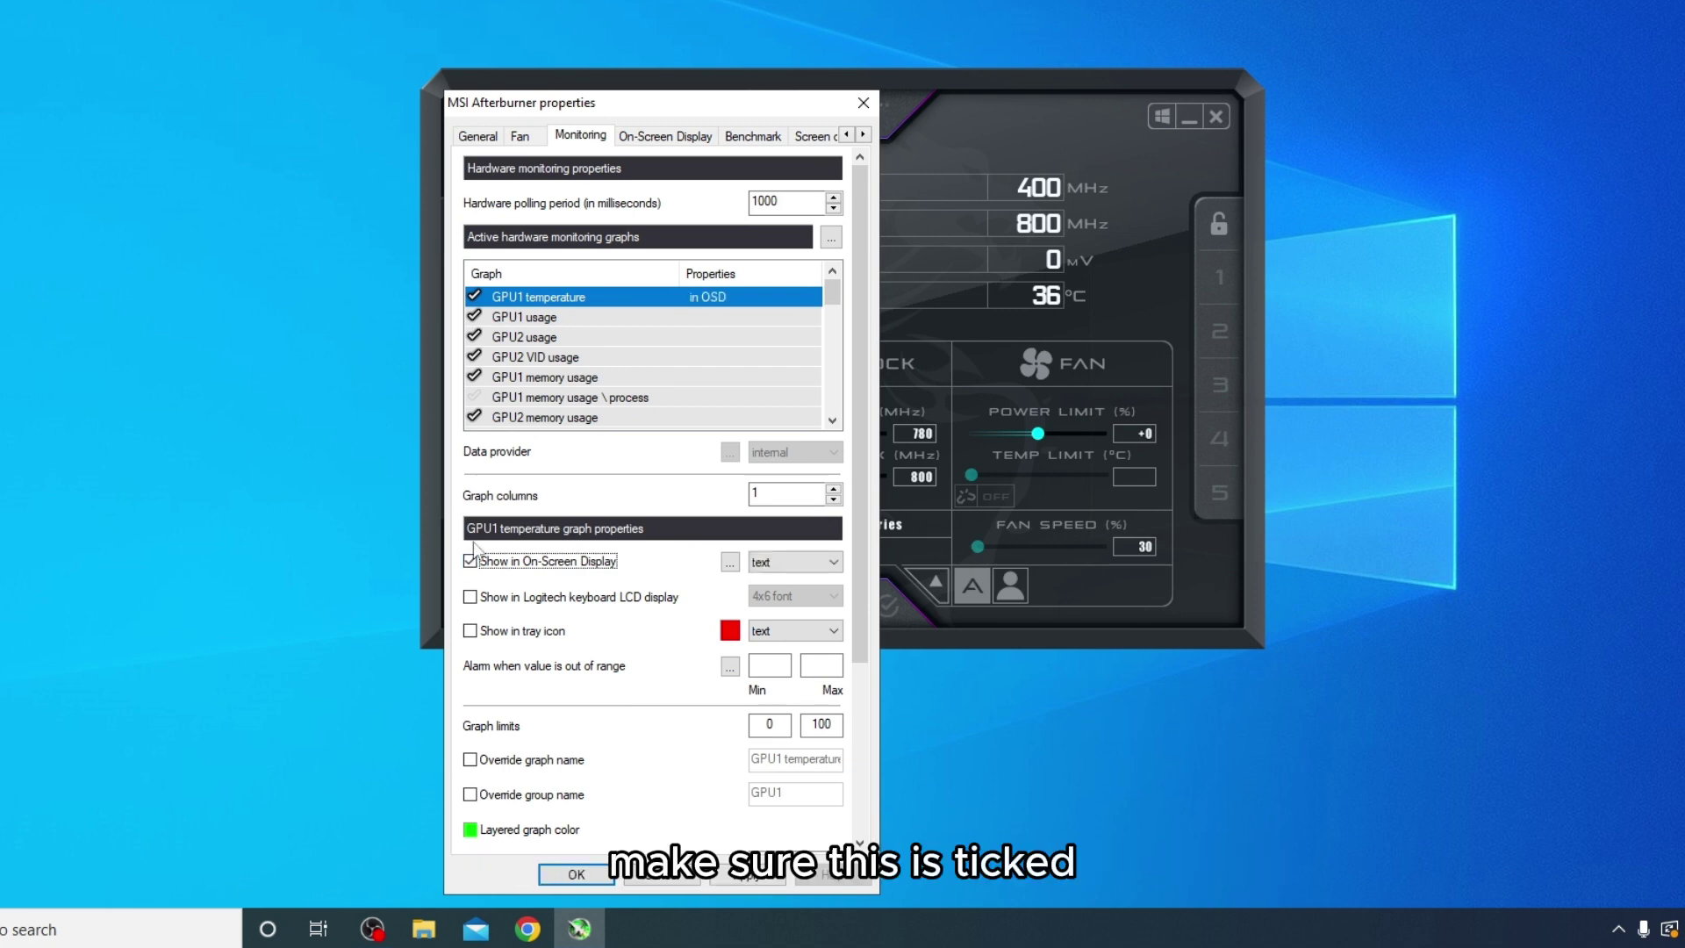
Select GPU1 usage and show GPU1 memory usage in the On-Screen Display
{"action": "left_click", "coordinate": [553, 317]}
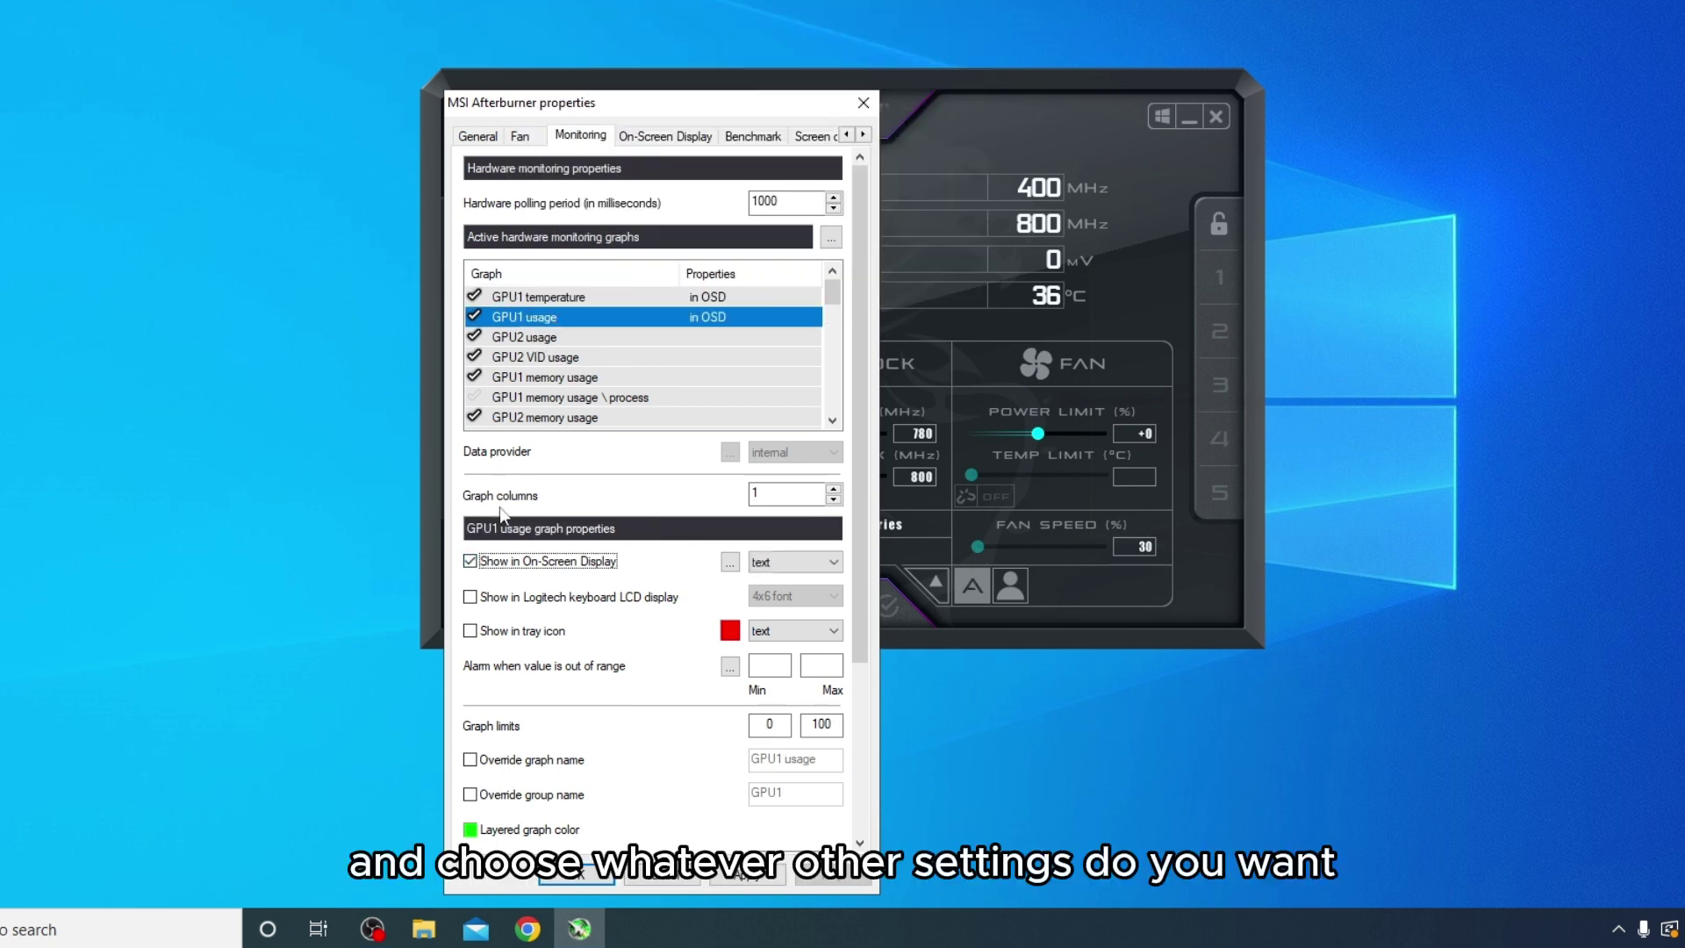
{"action": "left_click", "coordinate": [590, 381]}
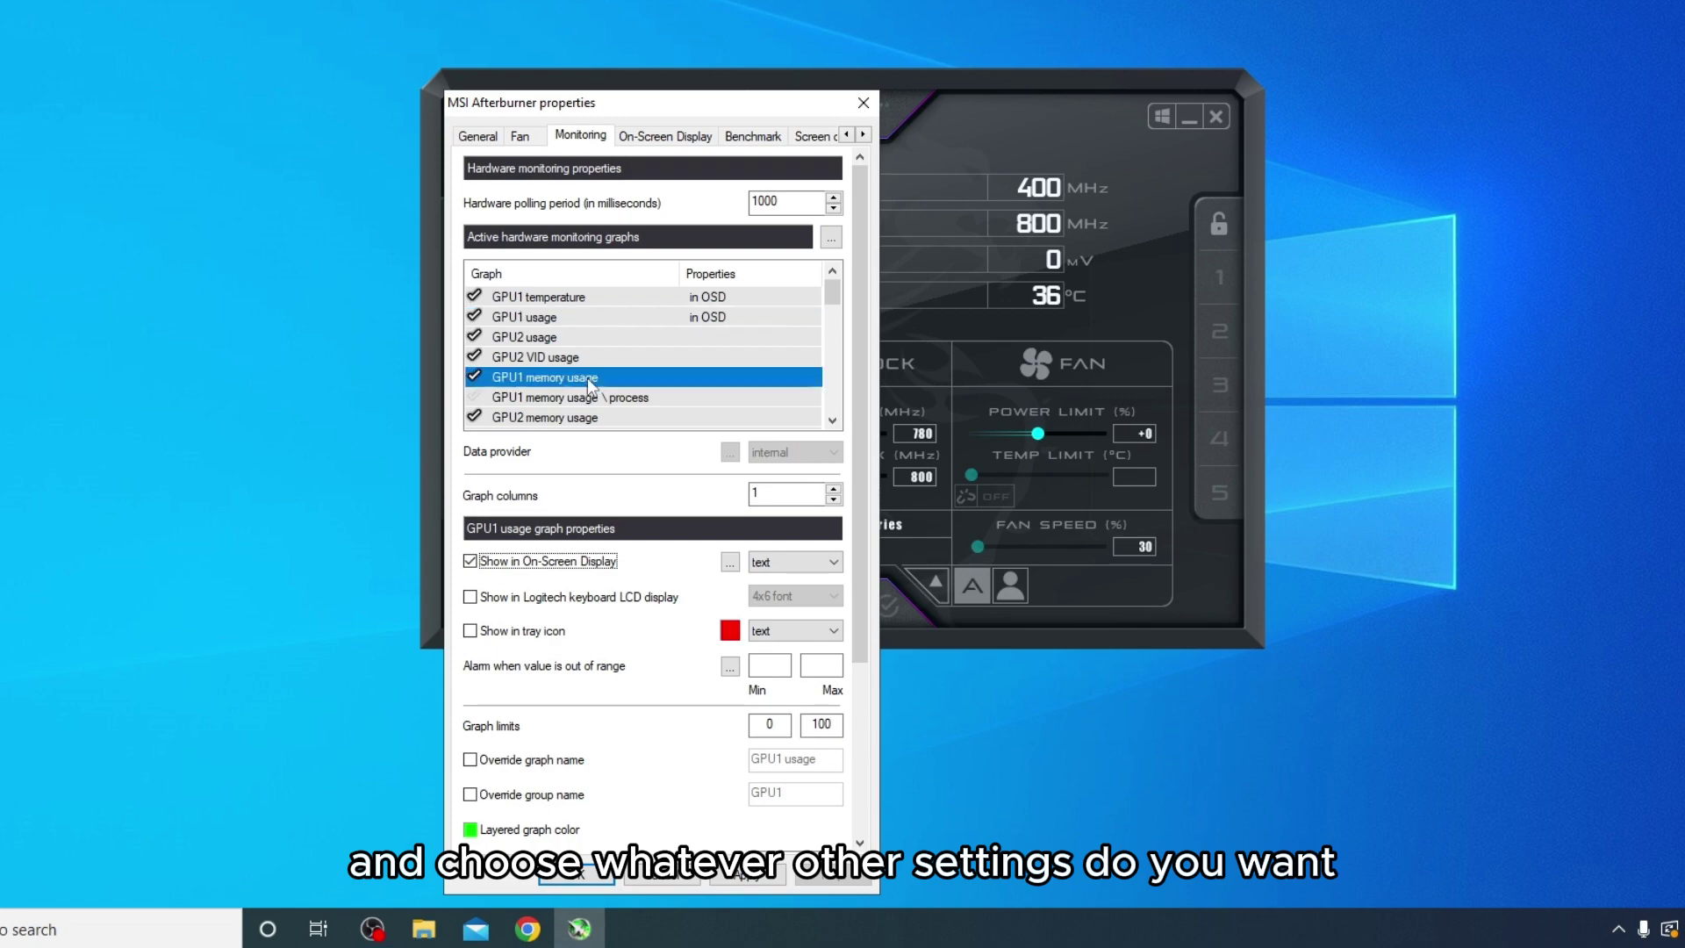
{"action": "left_click", "coordinate": [471, 560]}
{"action": "scroll", "coordinate": [623, 350], "scroll_direction": "down", "scroll_amount": 1}
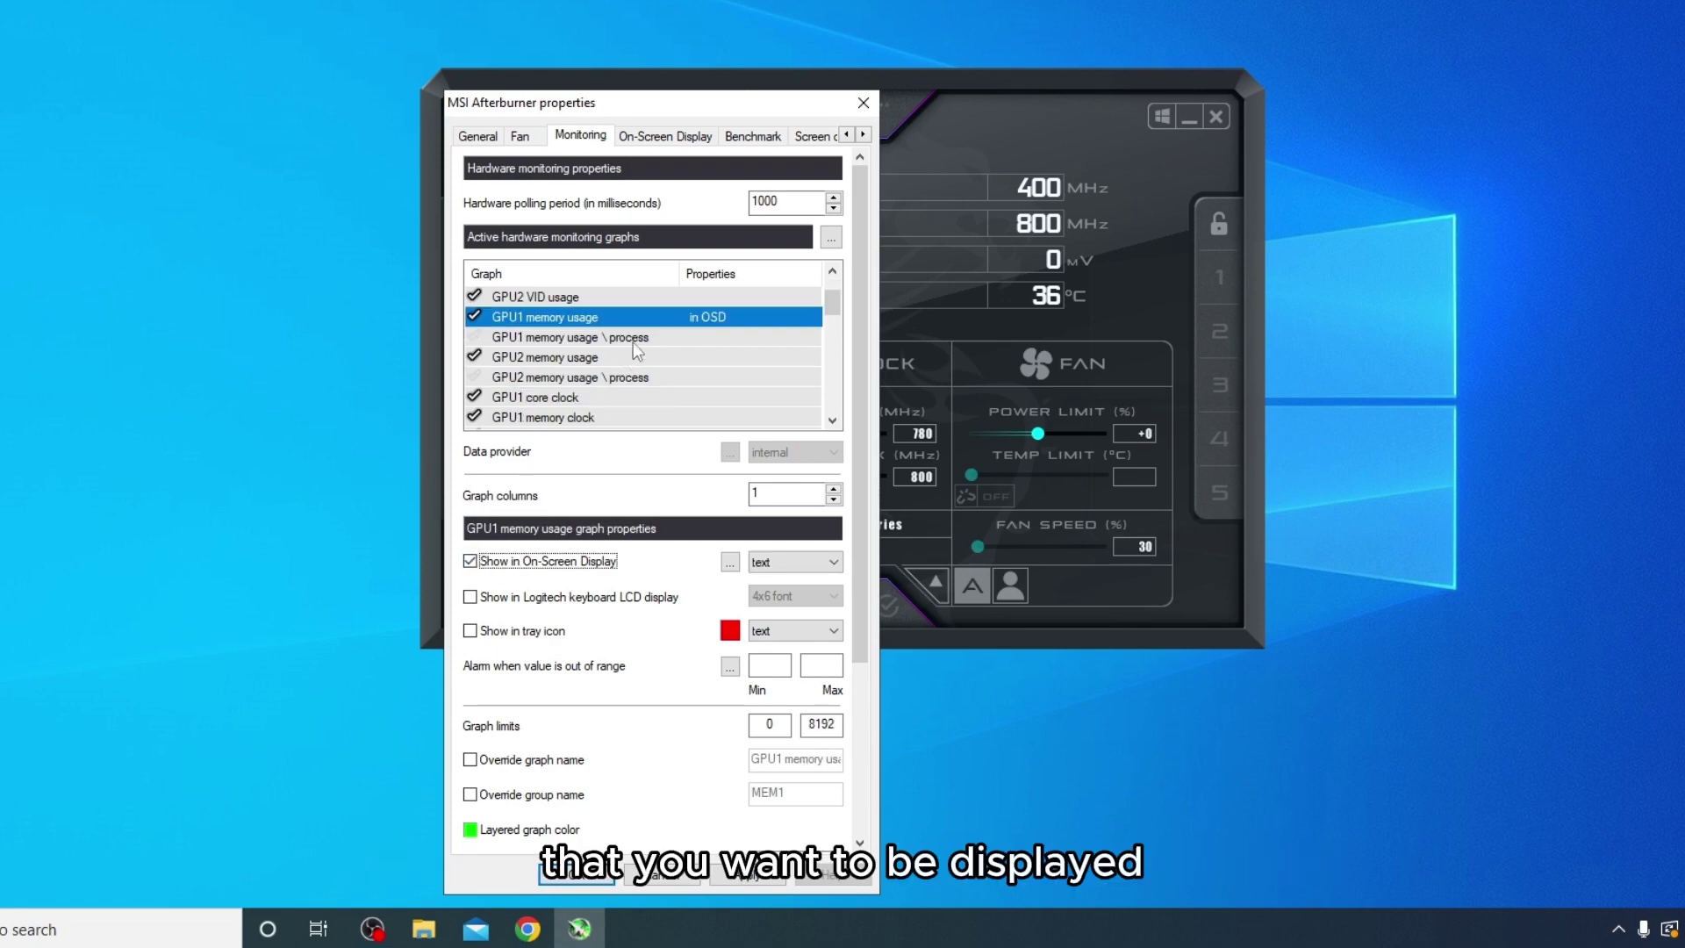
{"action": "left_click_drag", "start_coordinate": [833, 308], "coordinate": [839, 329]}
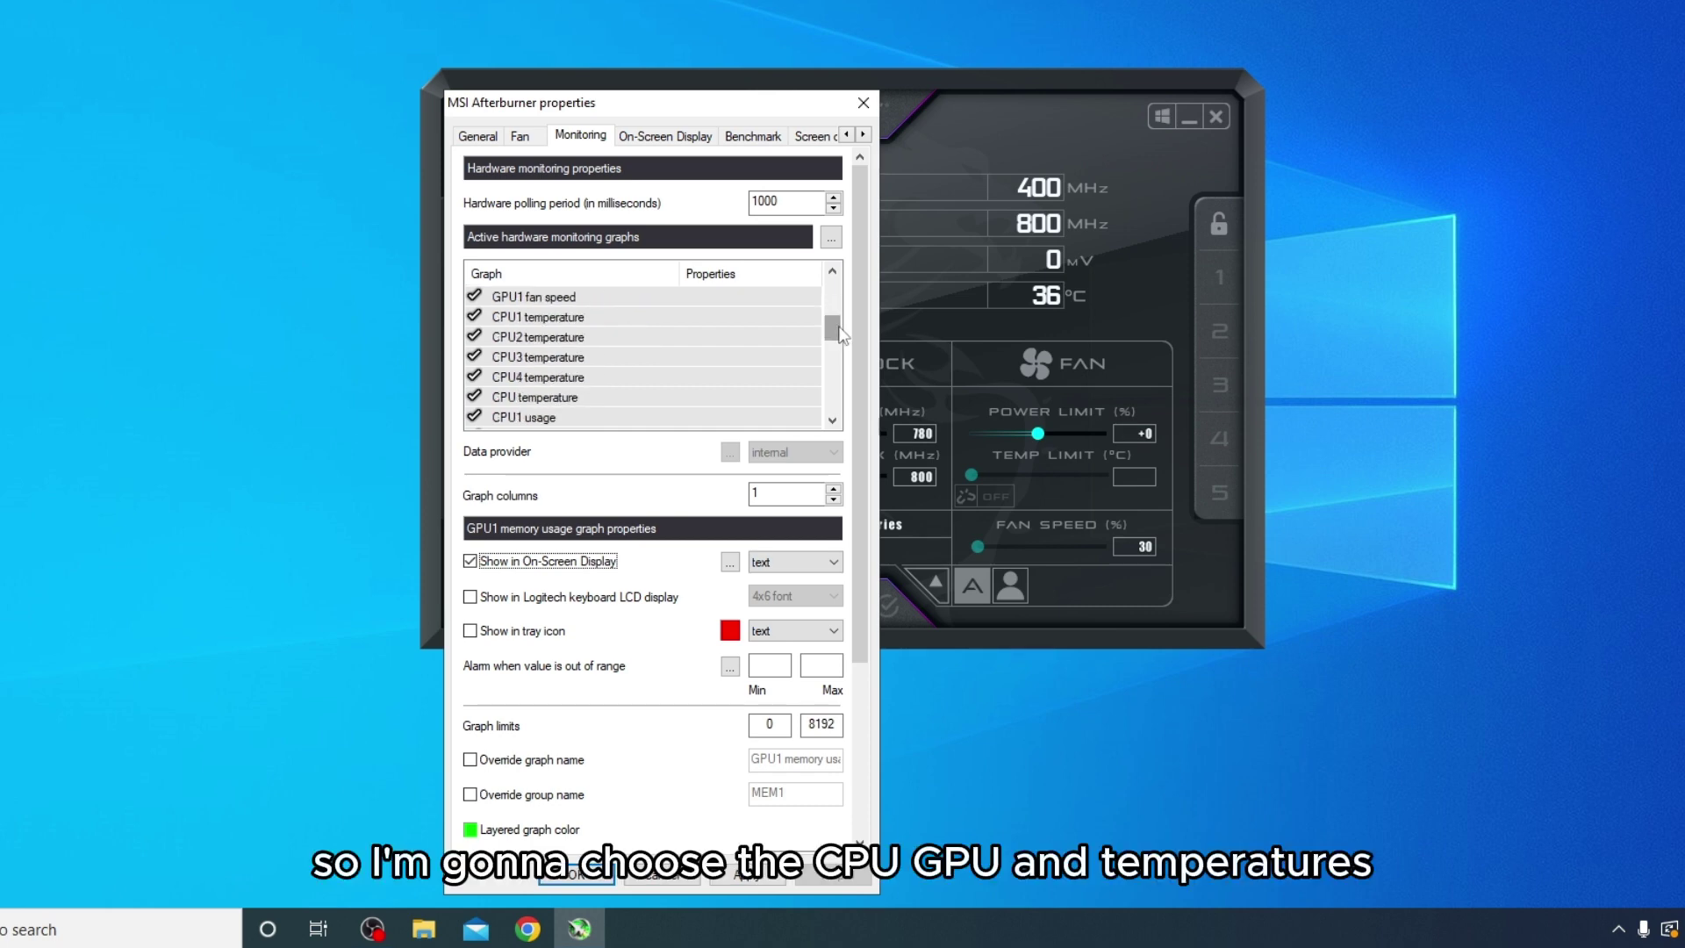
Show CPU temperature and CPU usage in the On-Screen Display
{"action": "left_click", "coordinate": [592, 400]}
{"action": "left_click", "coordinate": [488, 563]}
{"action": "scroll", "coordinate": [628, 385], "scroll_direction": "down", "scroll_amount": 2}
{"action": "left_click", "coordinate": [577, 384]}
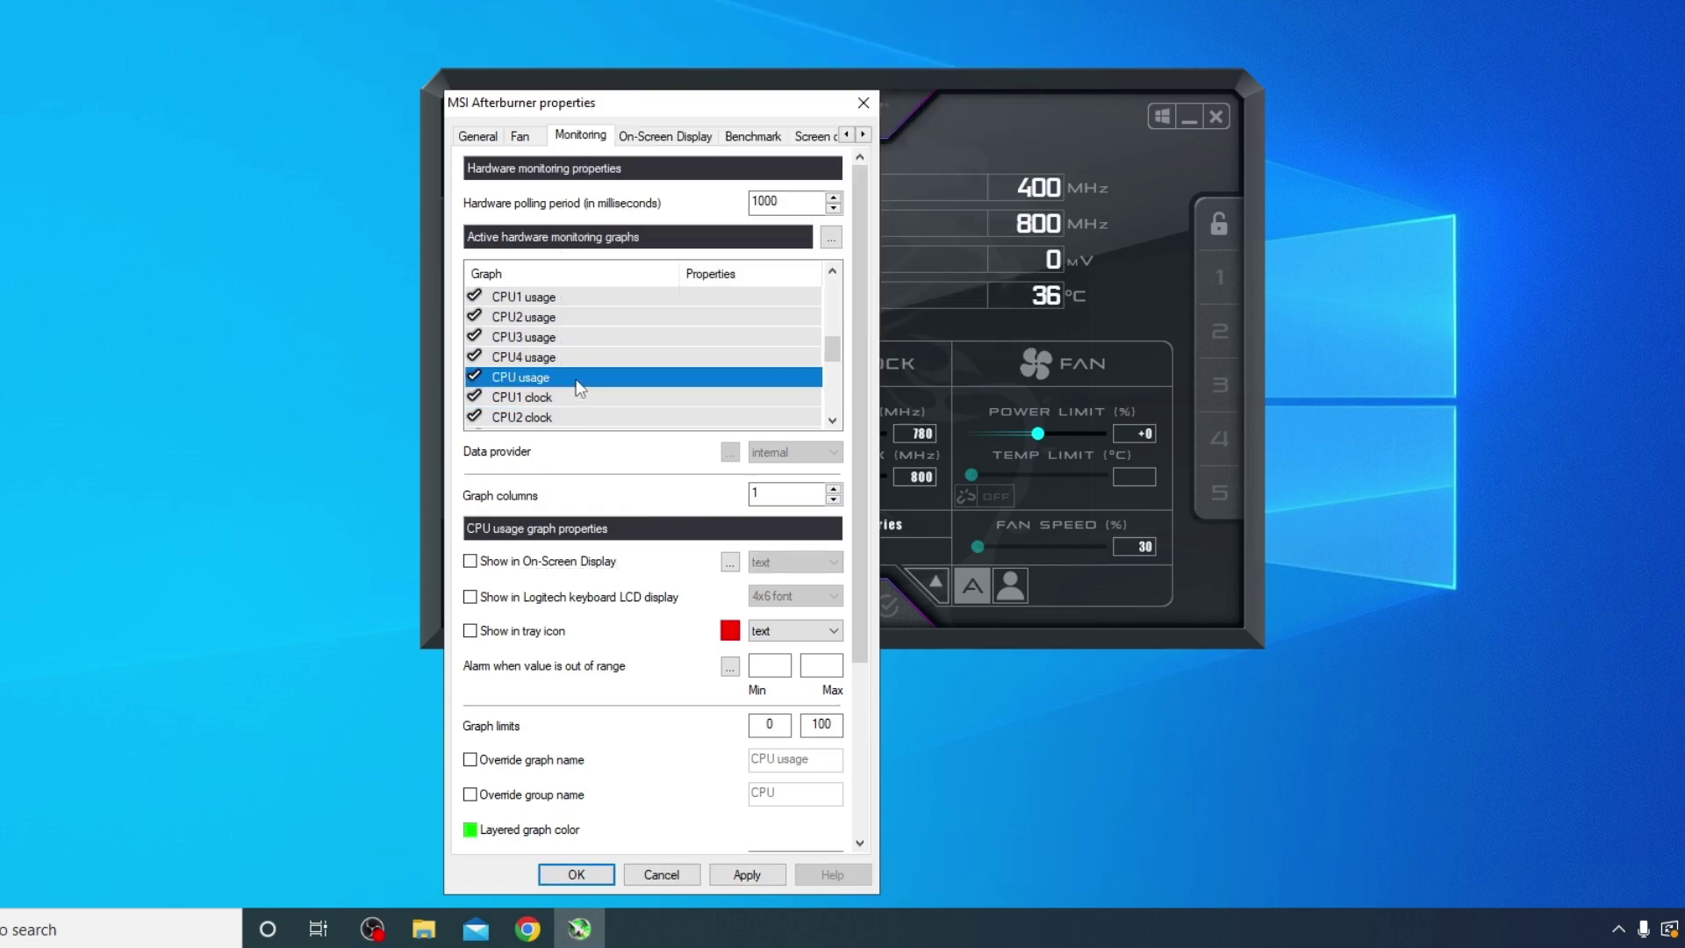
{"action": "left_click", "coordinate": [471, 561]}
{"action": "mouse_move", "coordinate": [576, 335]}
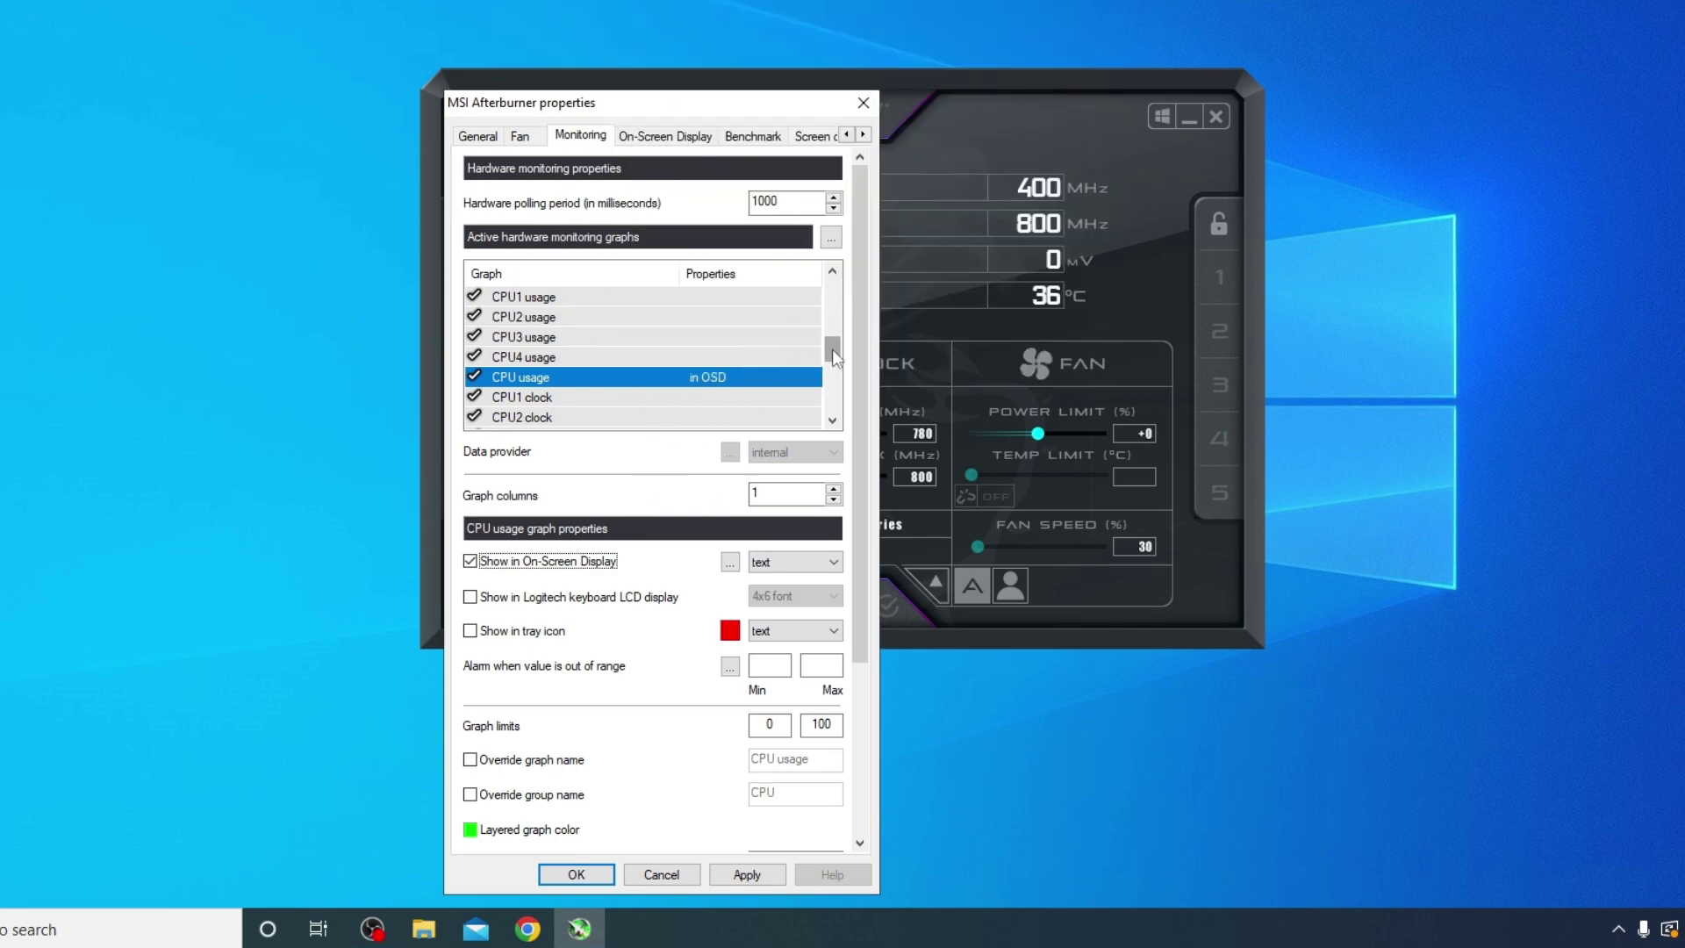
Turn on Override graph name for CPU usage and enter '%CPU' as the name
{"action": "left_click_drag", "start_coordinate": [832, 350], "coordinate": [836, 405]}
{"action": "key", "text": "ctrl+a"}
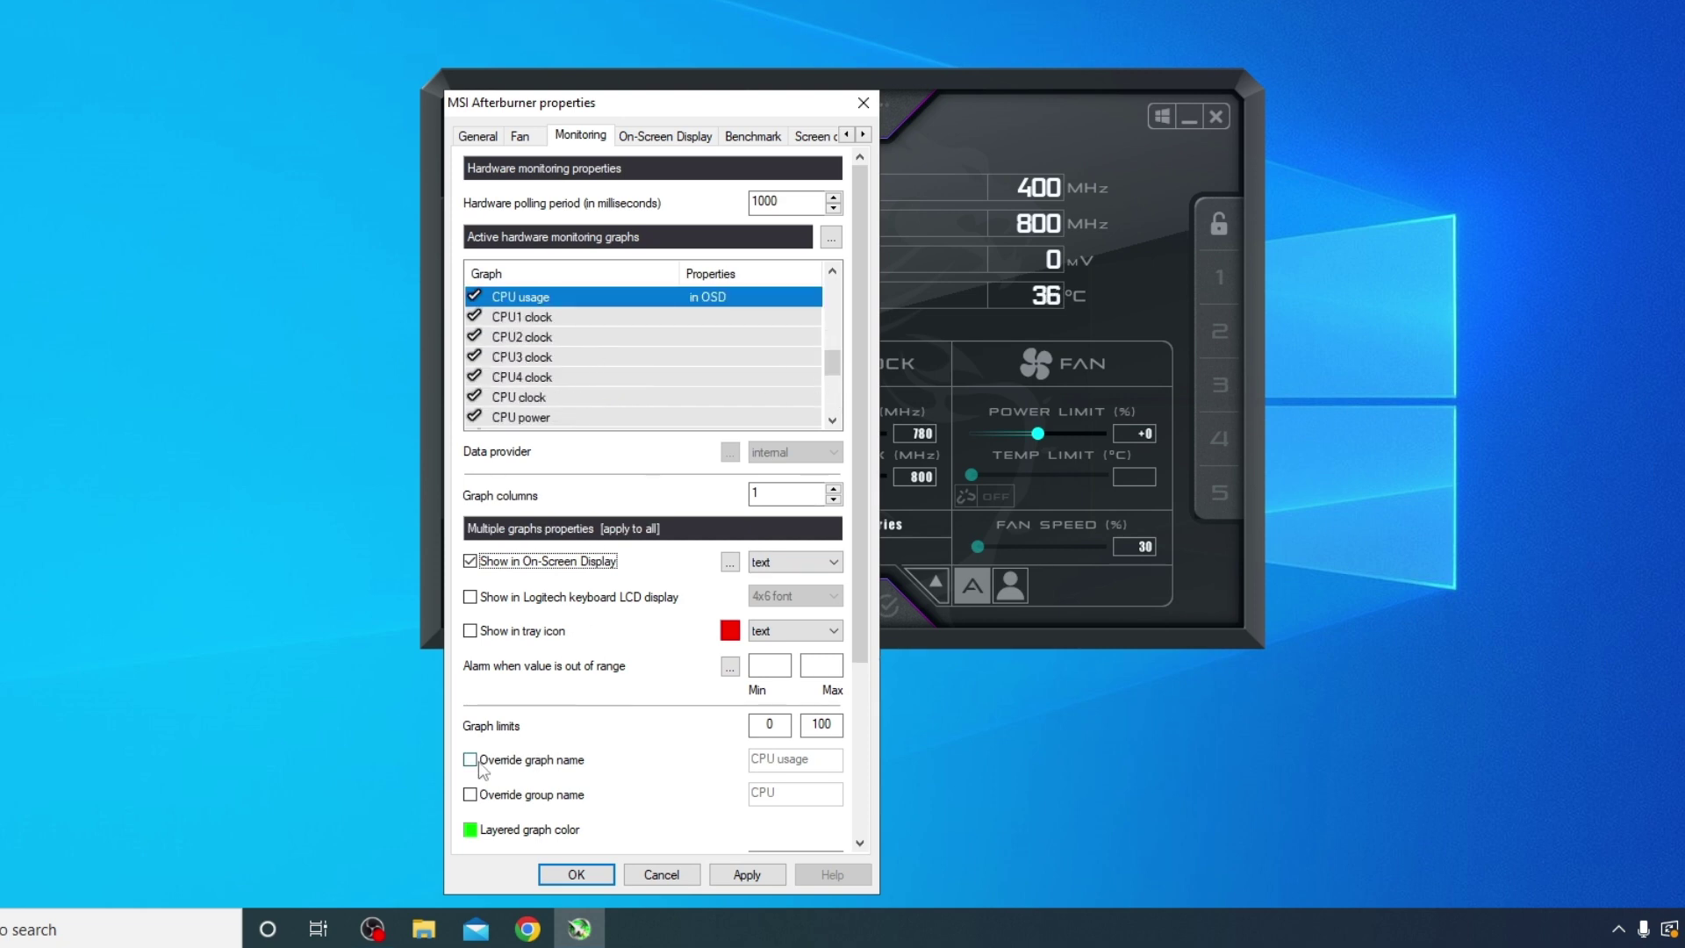
{"action": "left_click", "coordinate": [484, 762]}
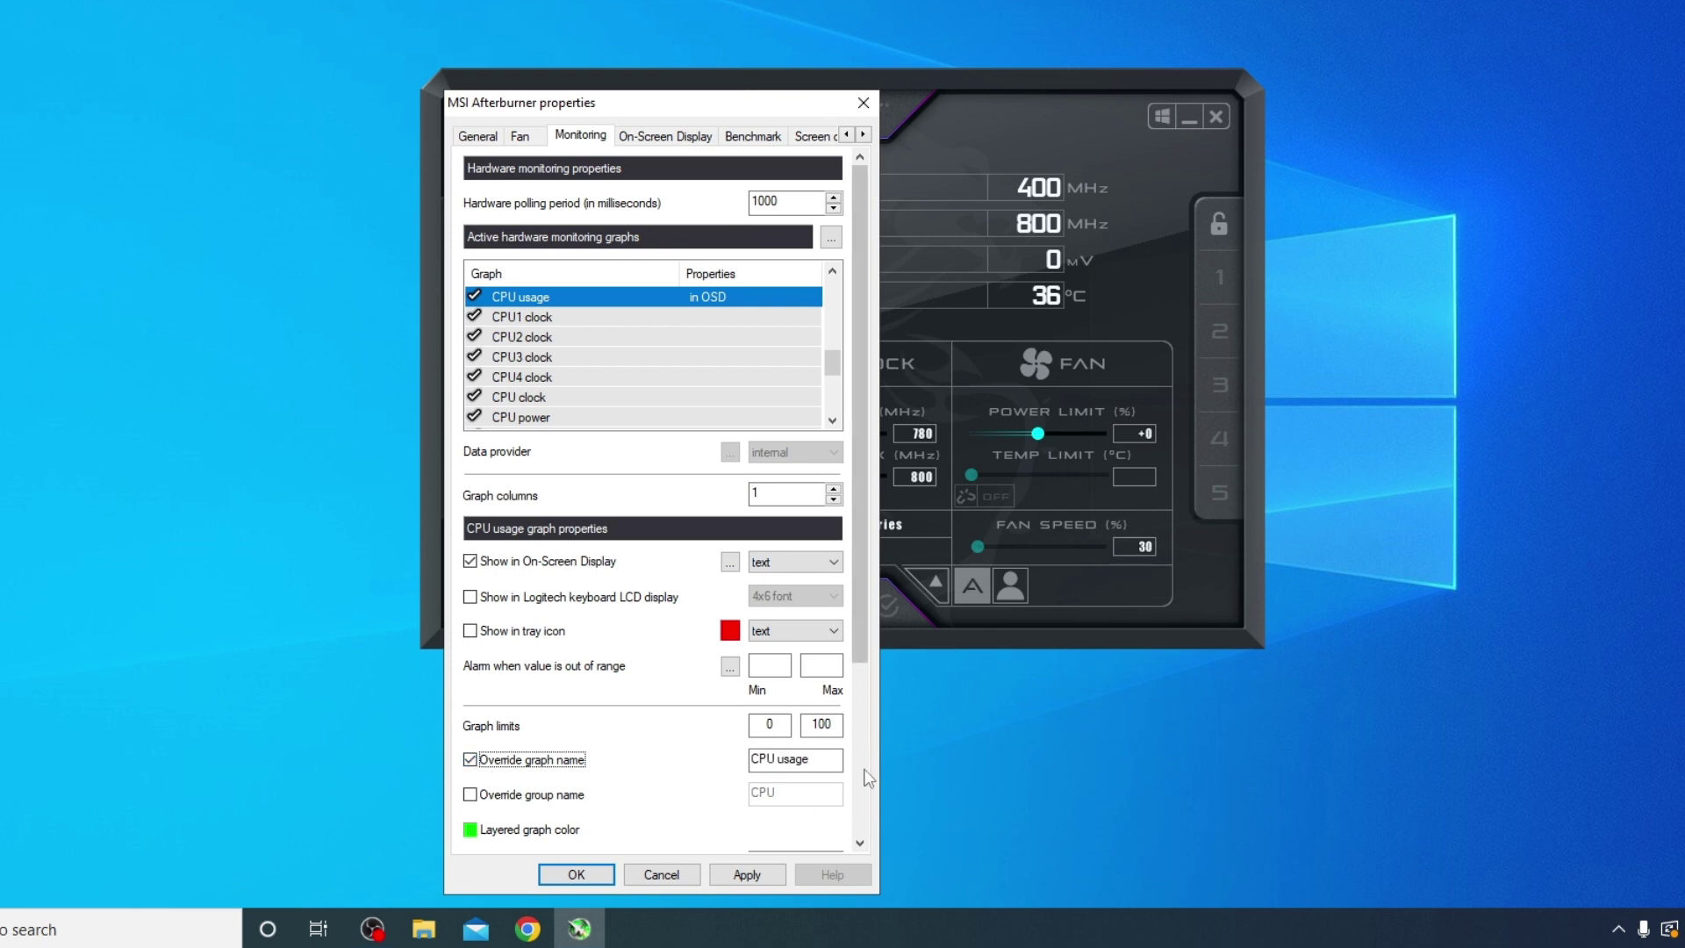
{"action": "left_click_drag", "start_coordinate": [752, 759], "coordinate": [813, 763]}
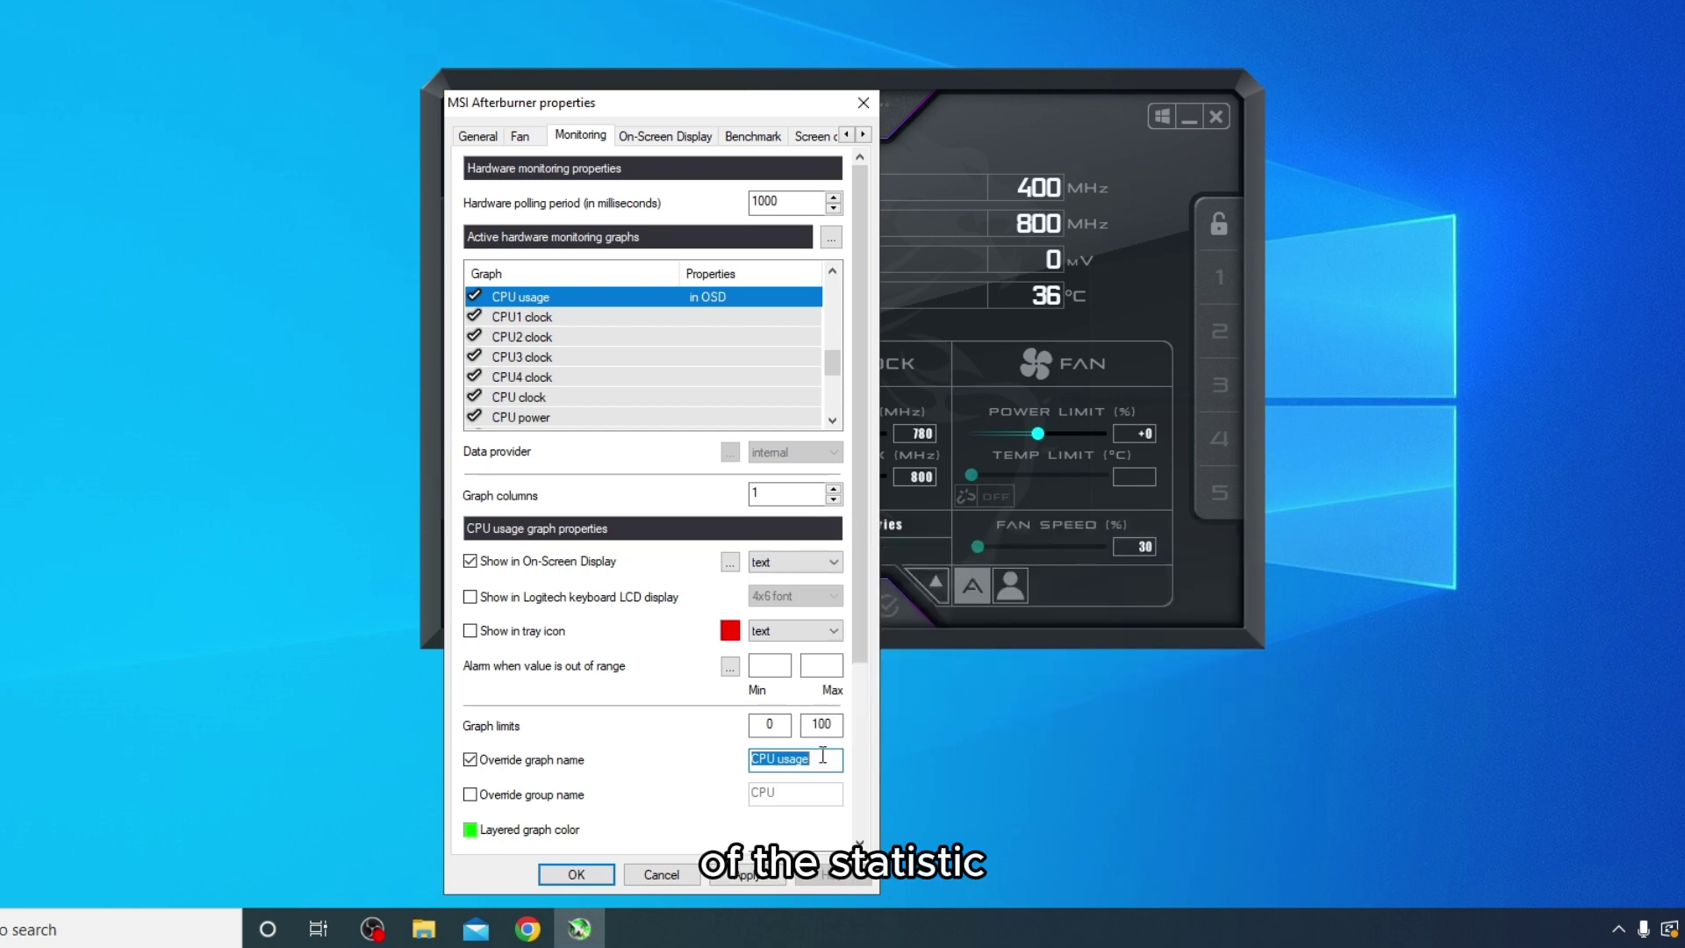
{"action": "left_click", "coordinate": [479, 763]}
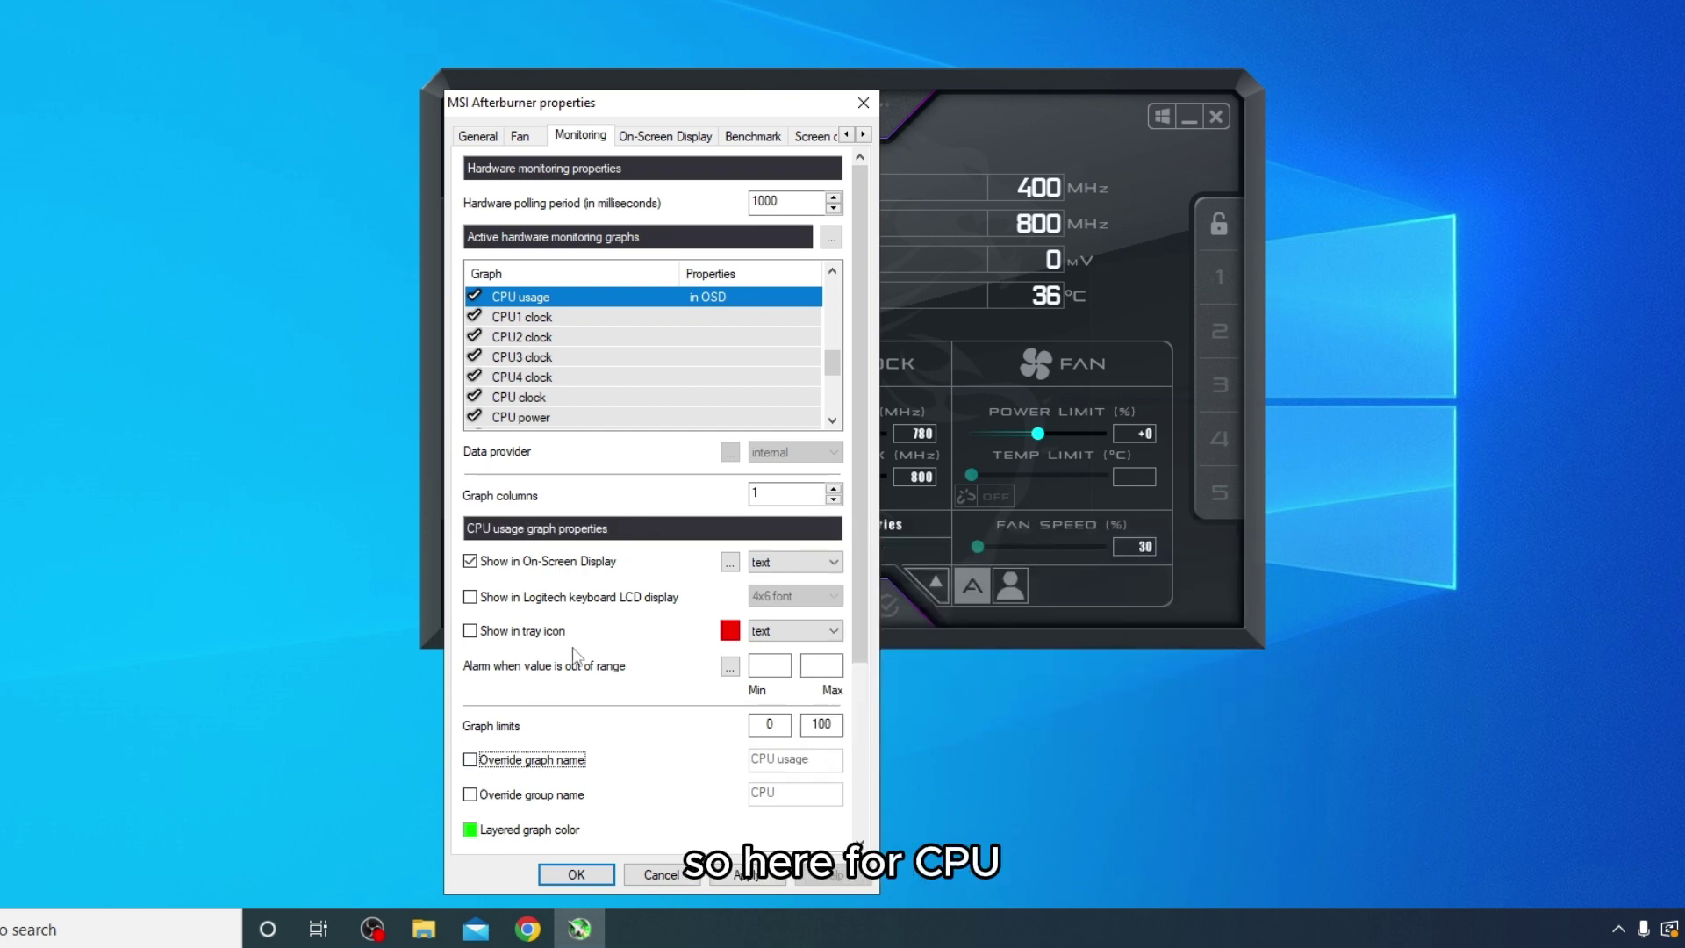
{"action": "left_click", "coordinate": [479, 761]}
{"action": "left_click_drag", "start_coordinate": [838, 762], "coordinate": [709, 760]}
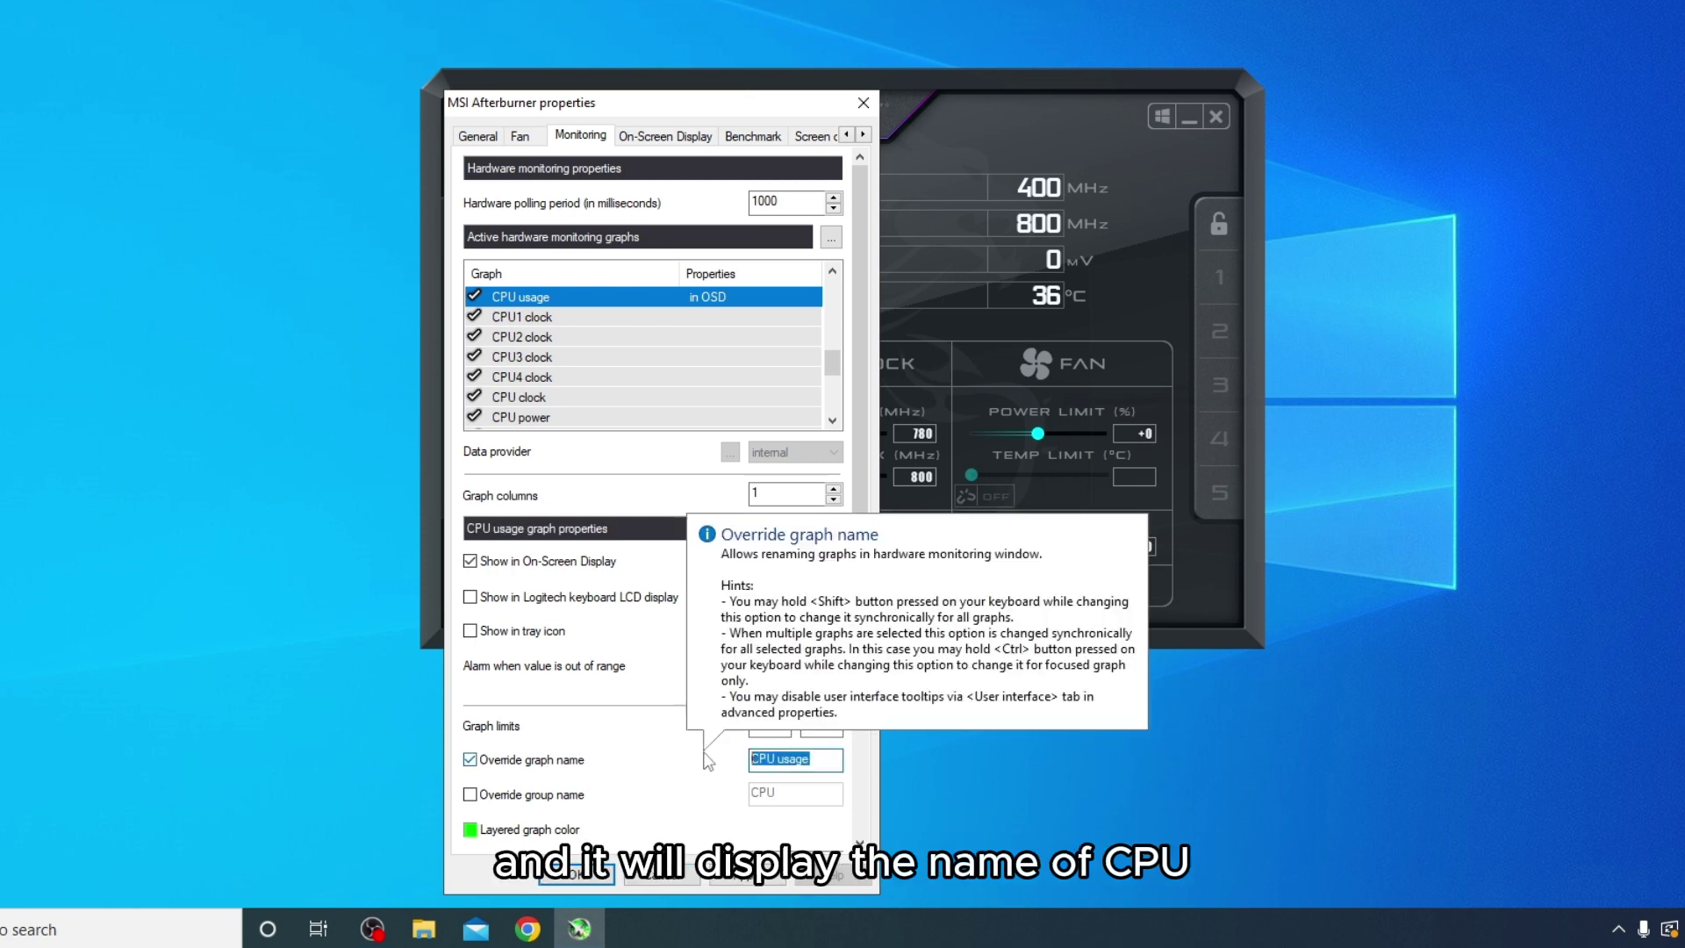
{"action": "type", "text": "%"}
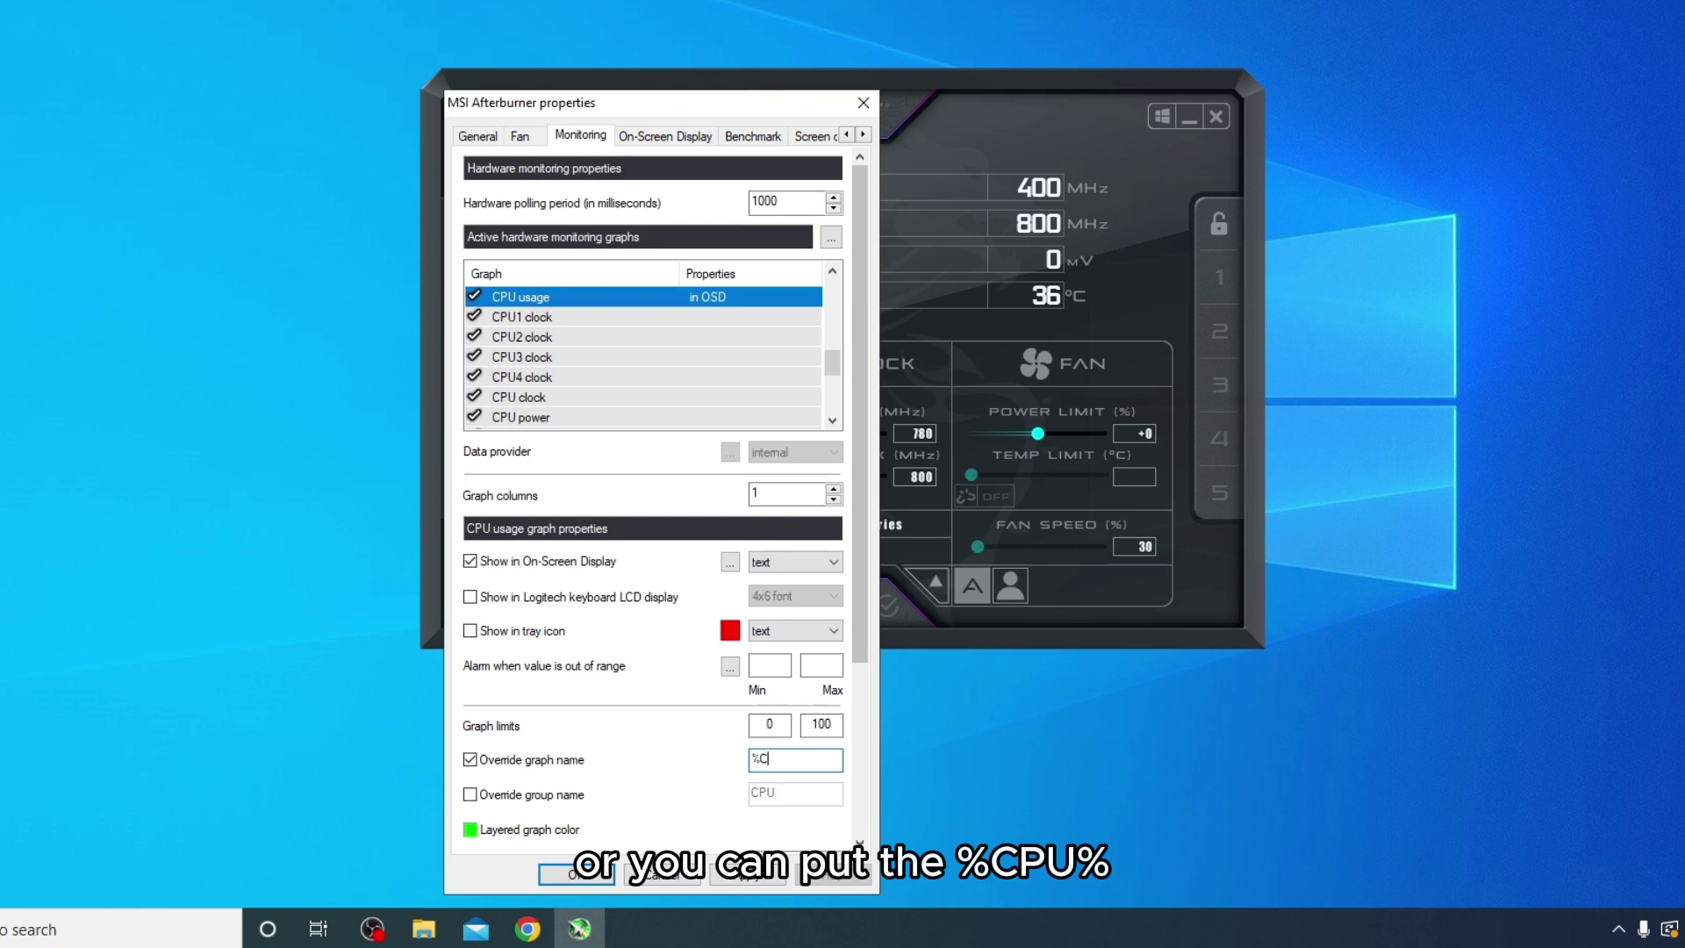
{"action": "type", "text": "CPU%"}
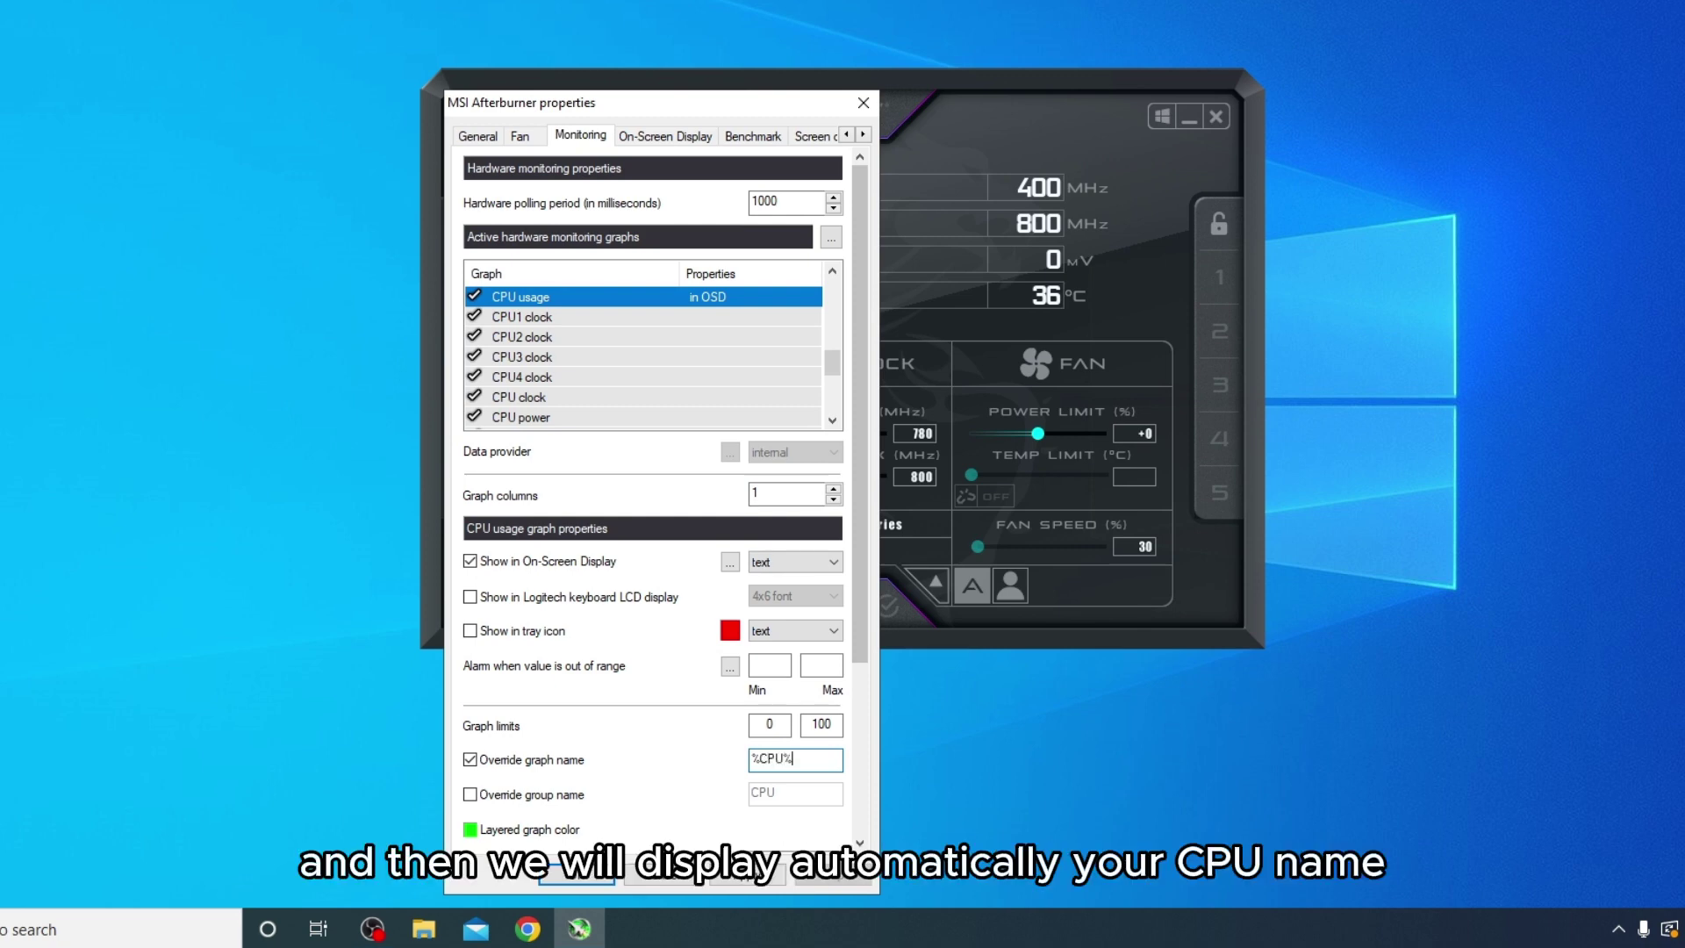
Change the name to '%GPU', then untick Override graph name and apply the settings
{"action": "left_click", "coordinate": [767, 759]}
{"action": "key", "text": "BackSpace"}
{"action": "type", "text": "G"}
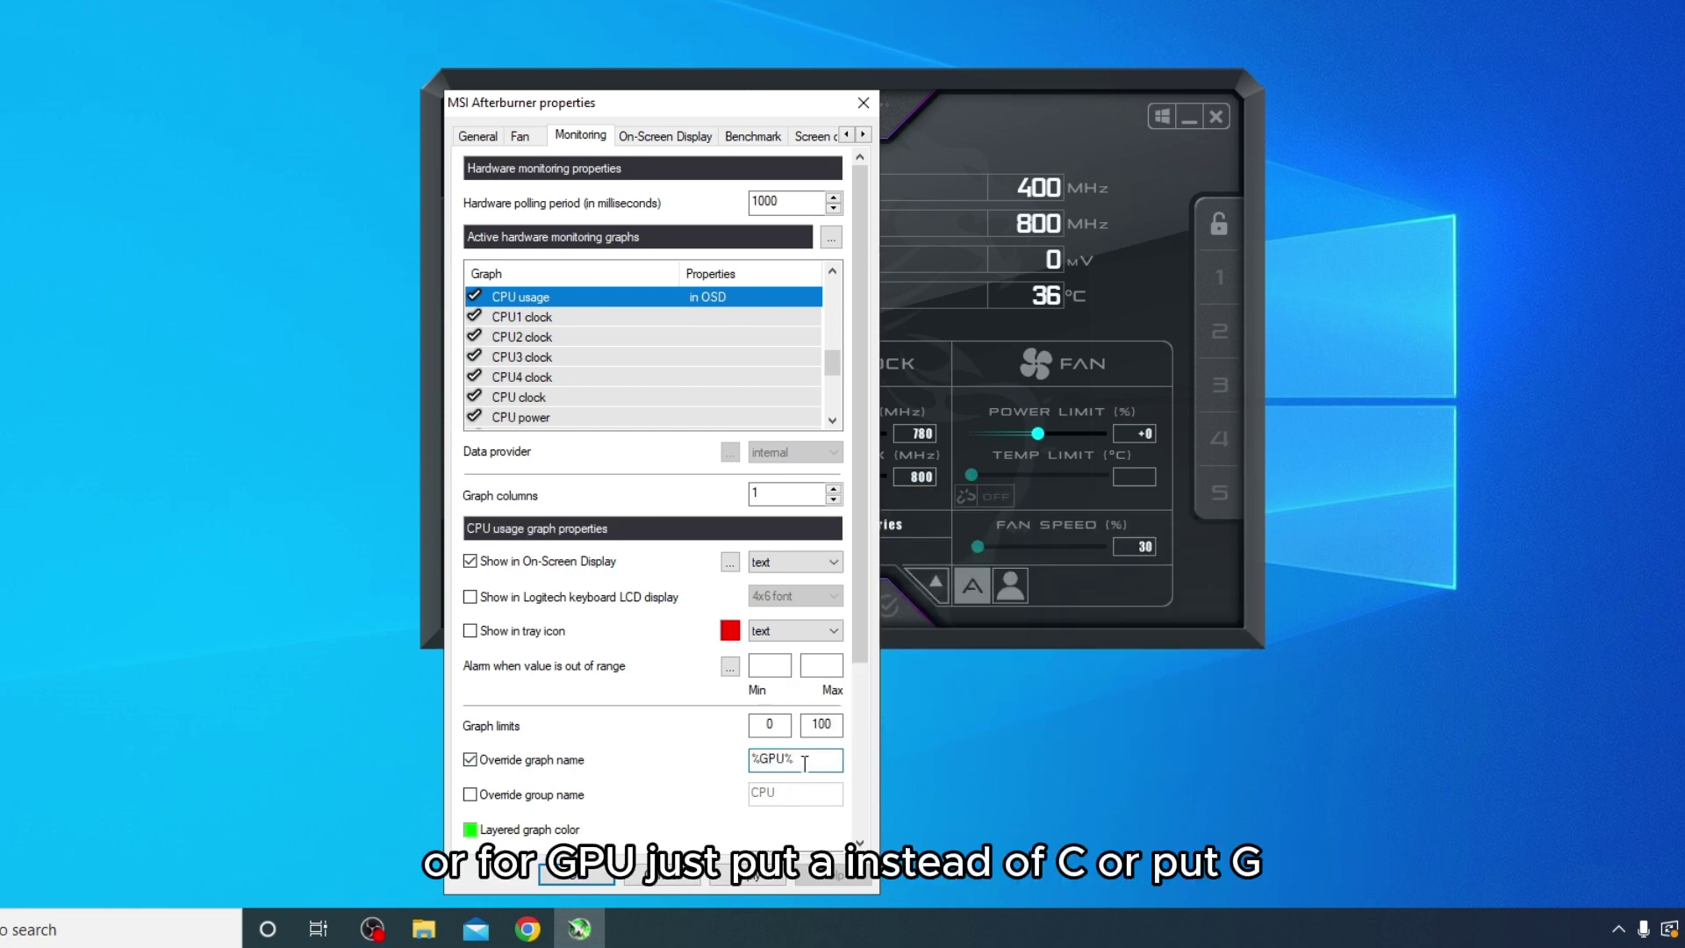
{"action": "left_click", "coordinate": [551, 761]}
{"action": "left_click", "coordinate": [745, 876]}
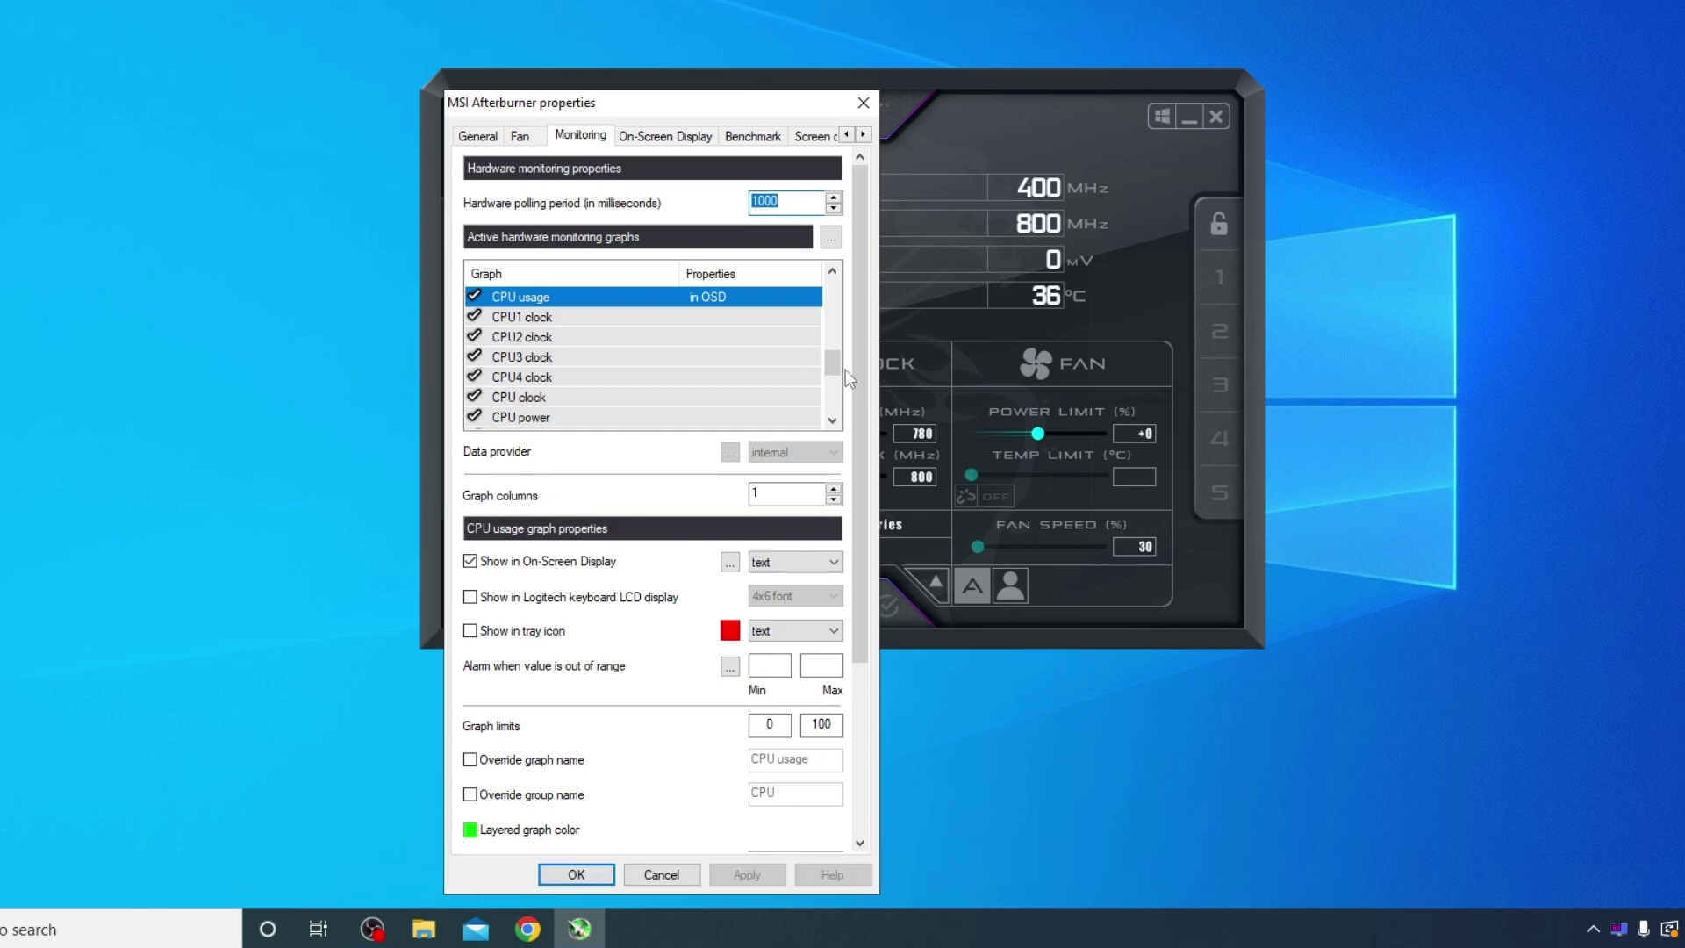
Confirm the MSI Afterburner properties with OK so the dialog closes
{"action": "mouse_move", "coordinate": [836, 376]}
{"action": "left_mouse_down"}
{"action": "mouse_move", "coordinate": [834, 425]}
{"action": "mouse_move", "coordinate": [823, 383]}
{"action": "left_mouse_up"}
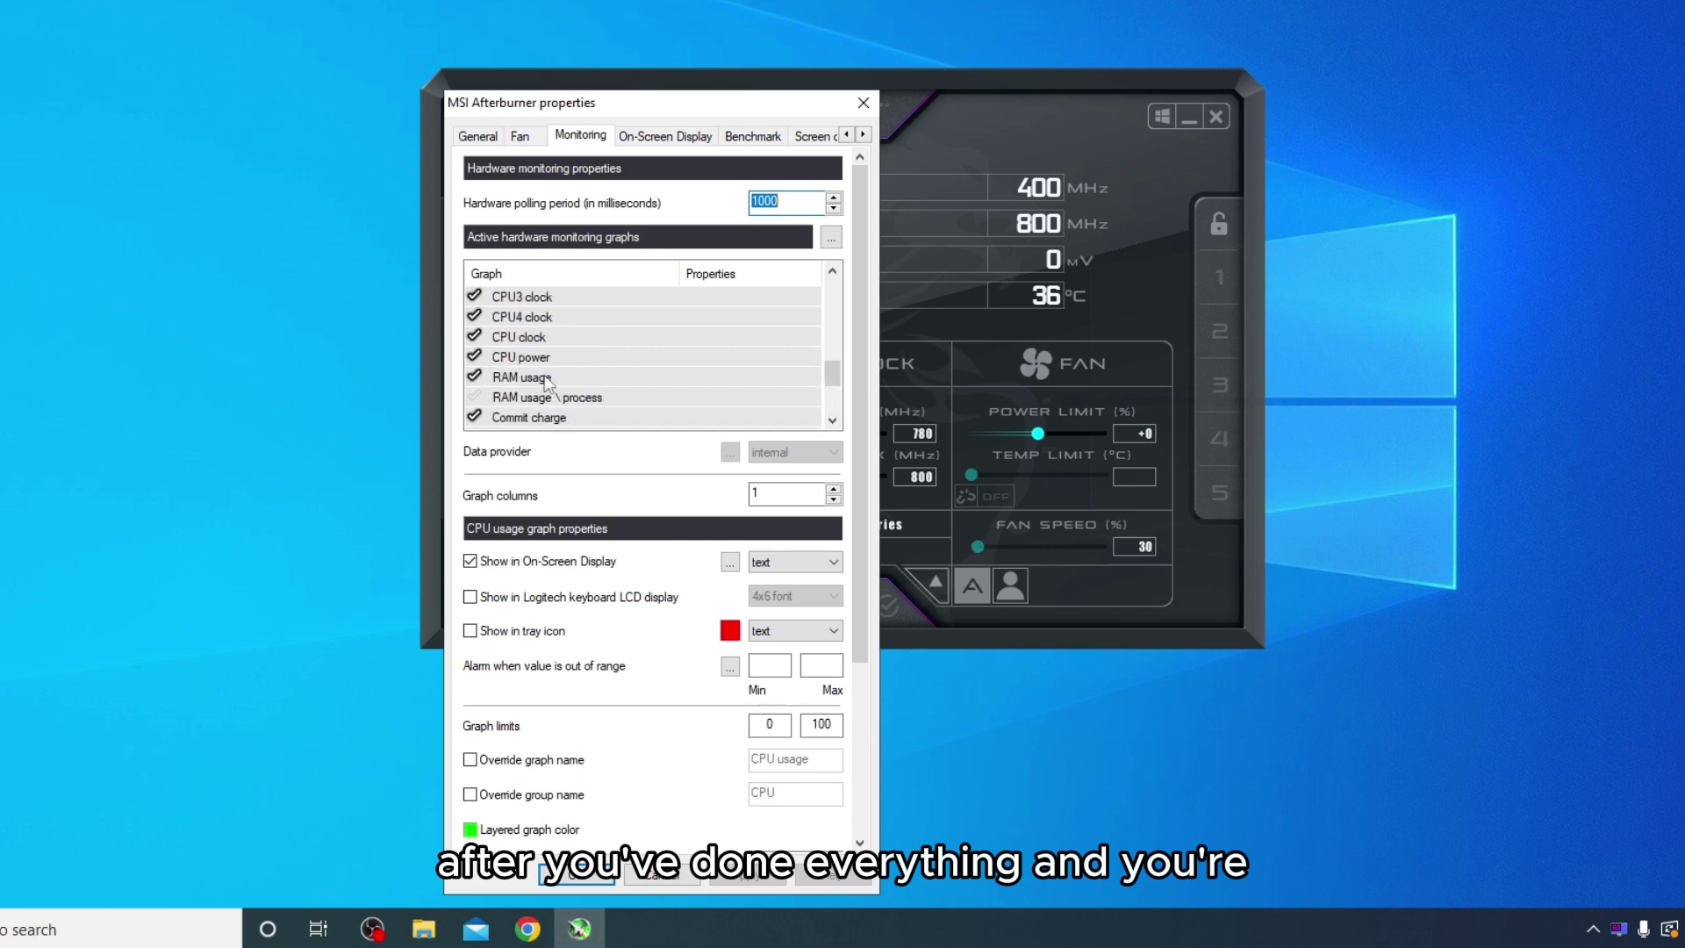
{"action": "key", "text": "ctrl+a"}
{"action": "left_click", "coordinate": [598, 878]}
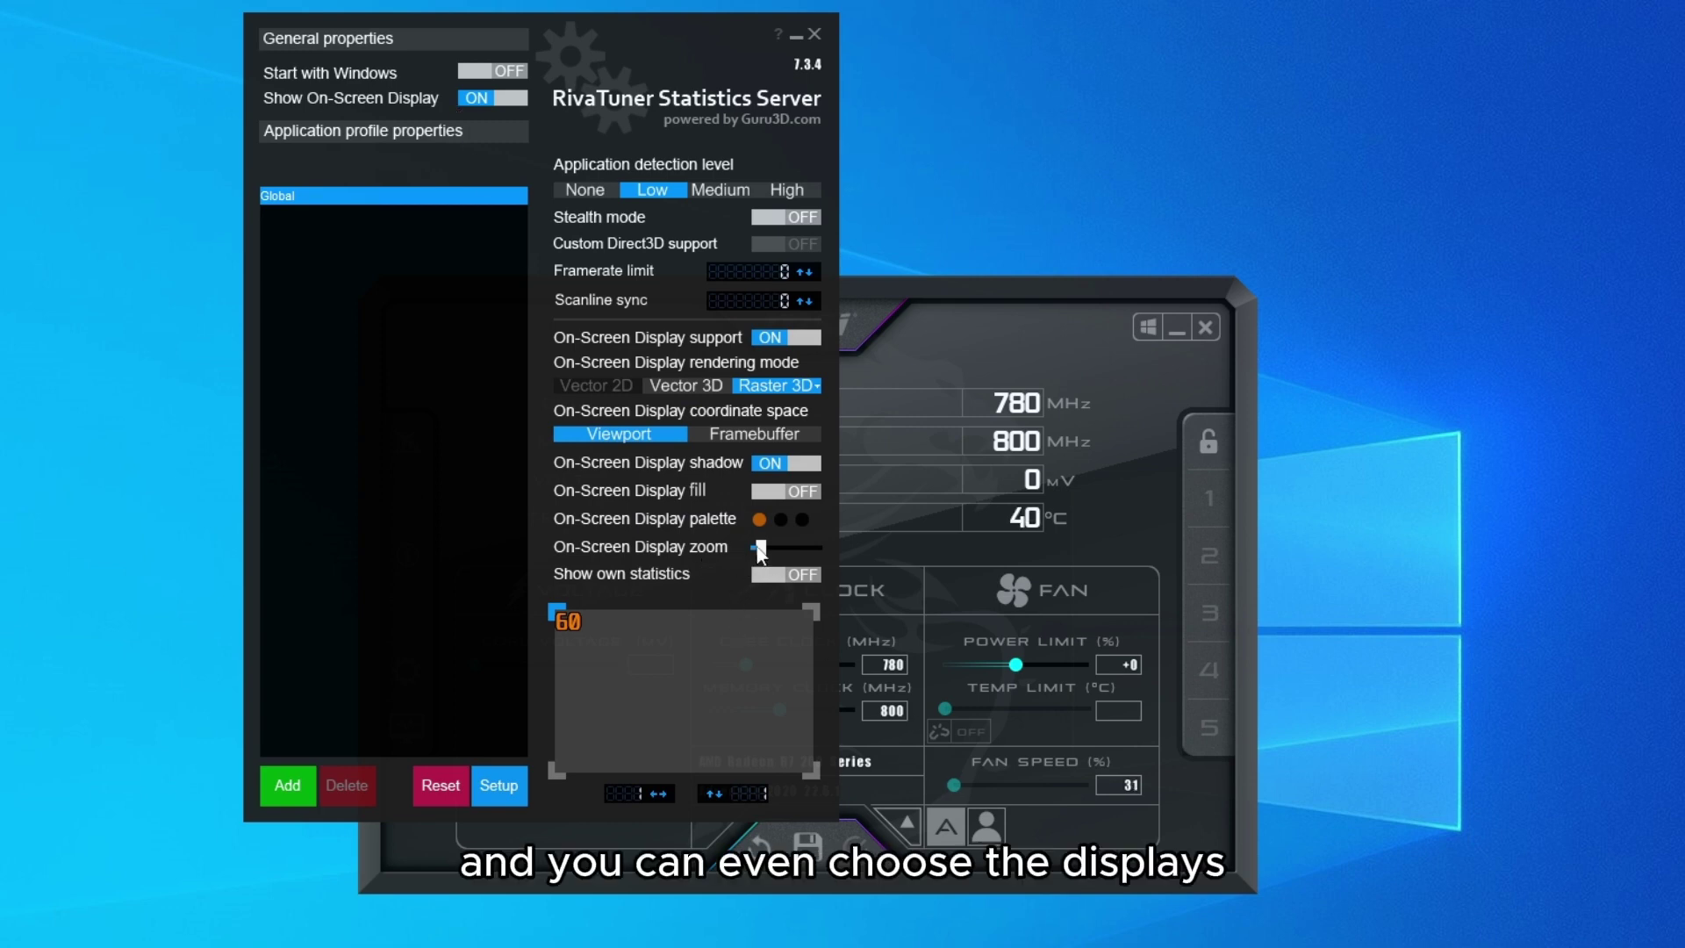
Enlarge the overlay text, turn On-Screen Display fill on, keep it top-left, then minimize RTSS
{"action": "left_click_drag", "start_coordinate": [761, 544], "coordinate": [774, 557]}
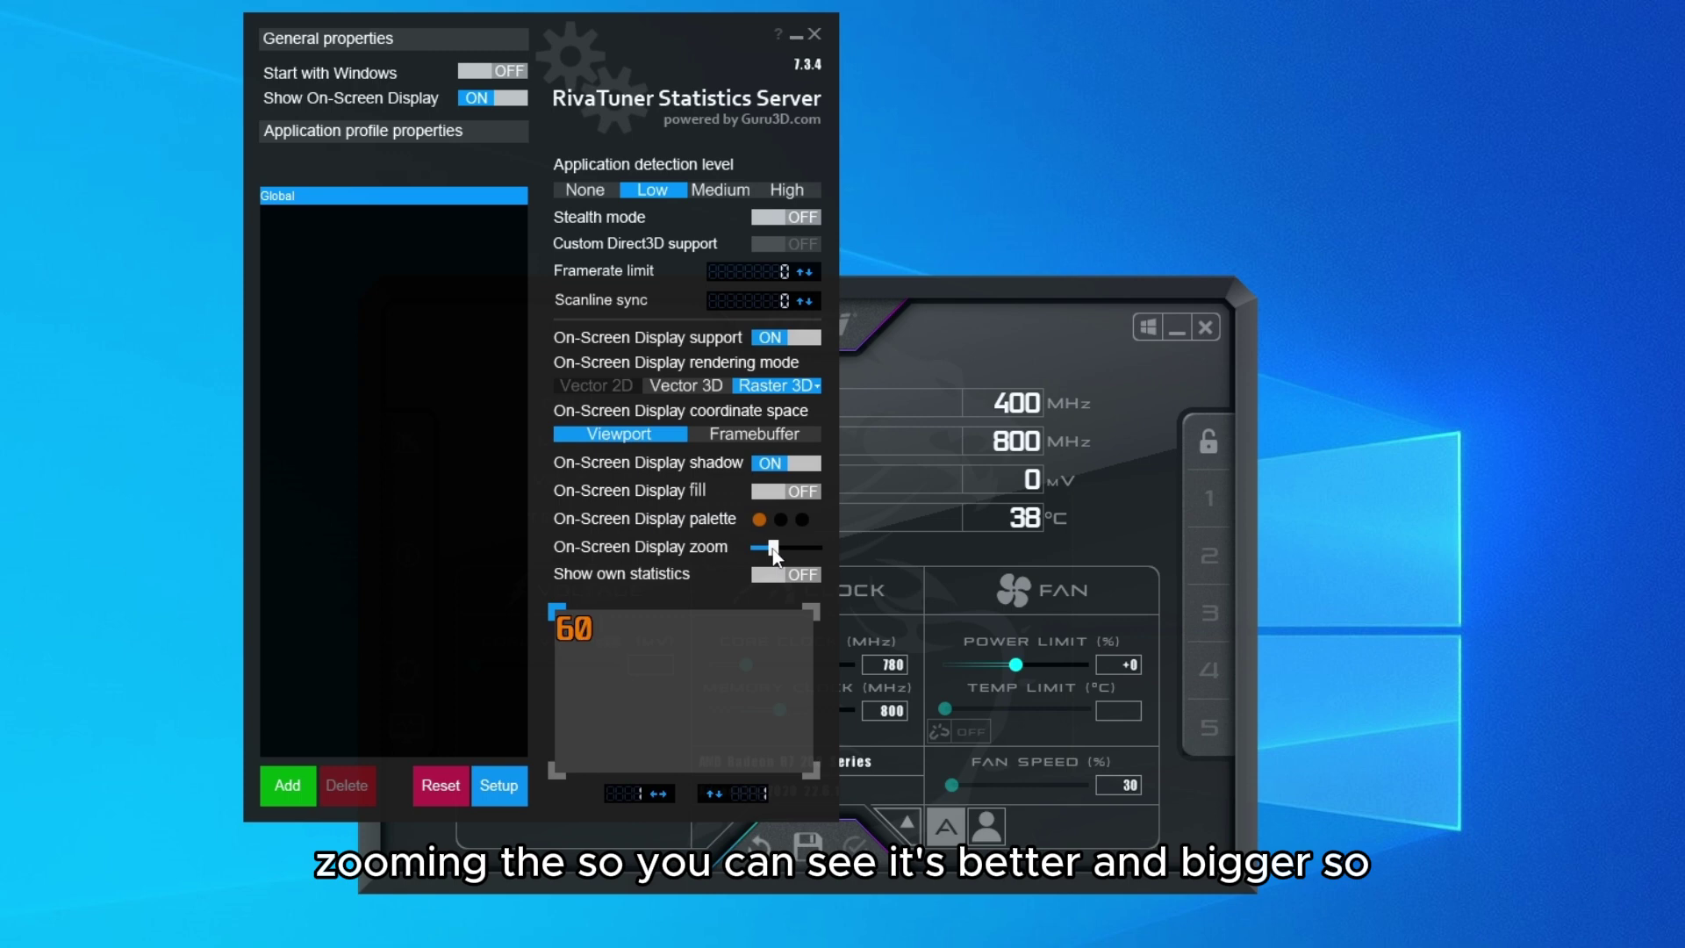
{"action": "left_click", "coordinate": [773, 493]}
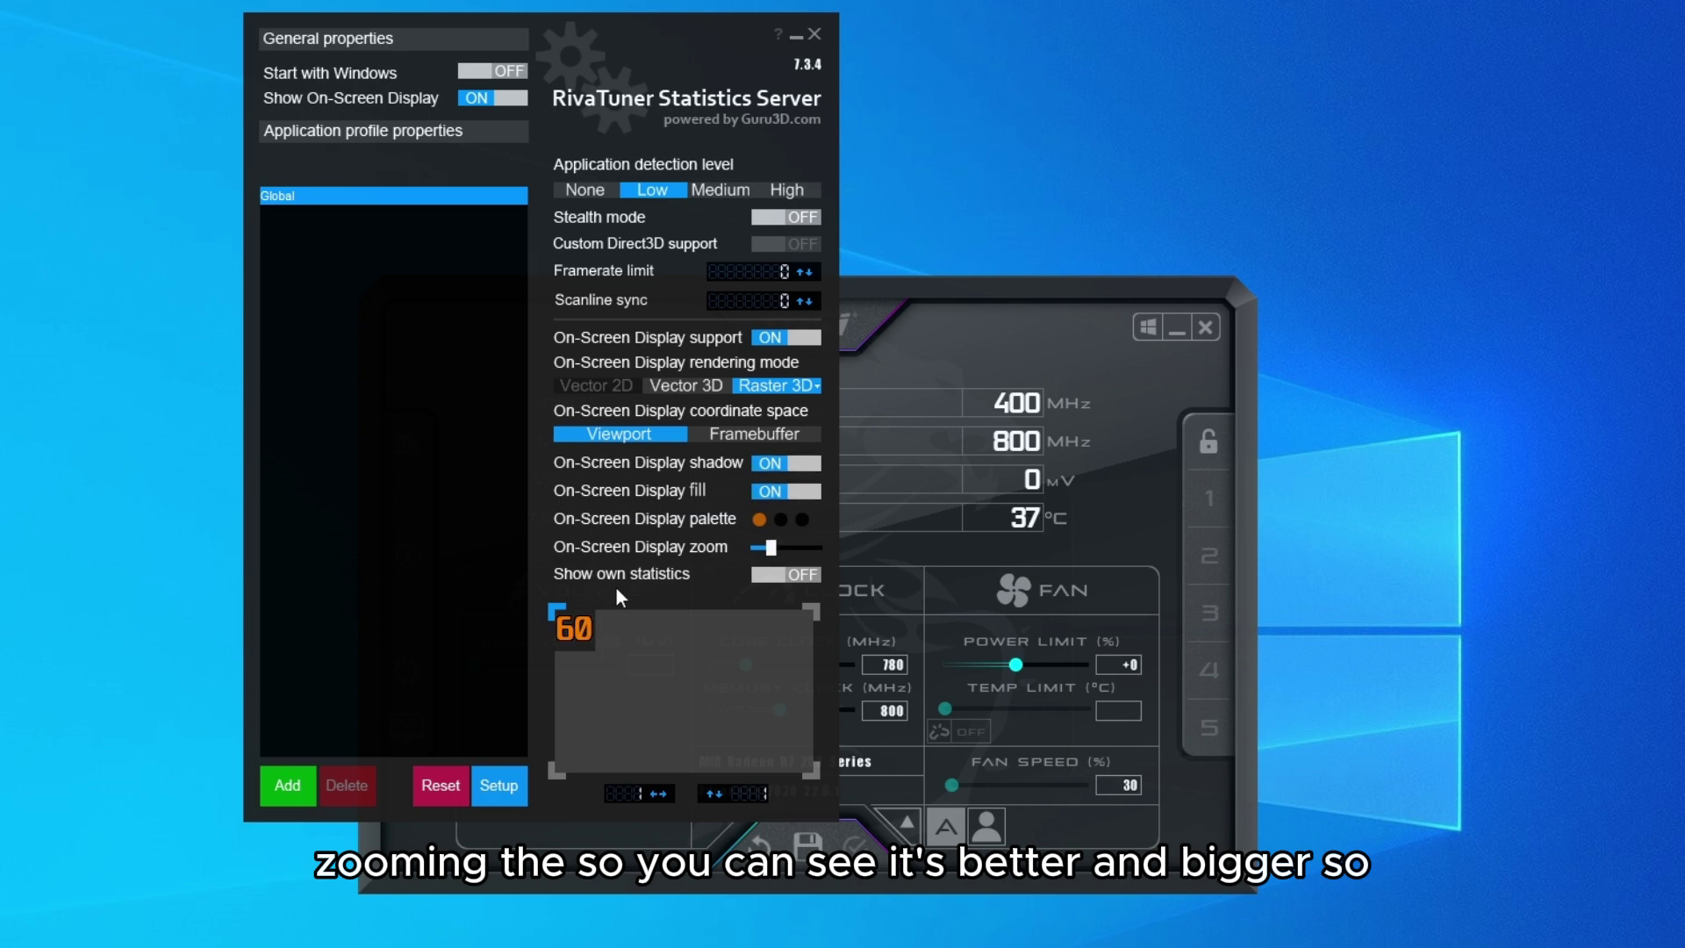
{"action": "left_click", "coordinate": [758, 520]}
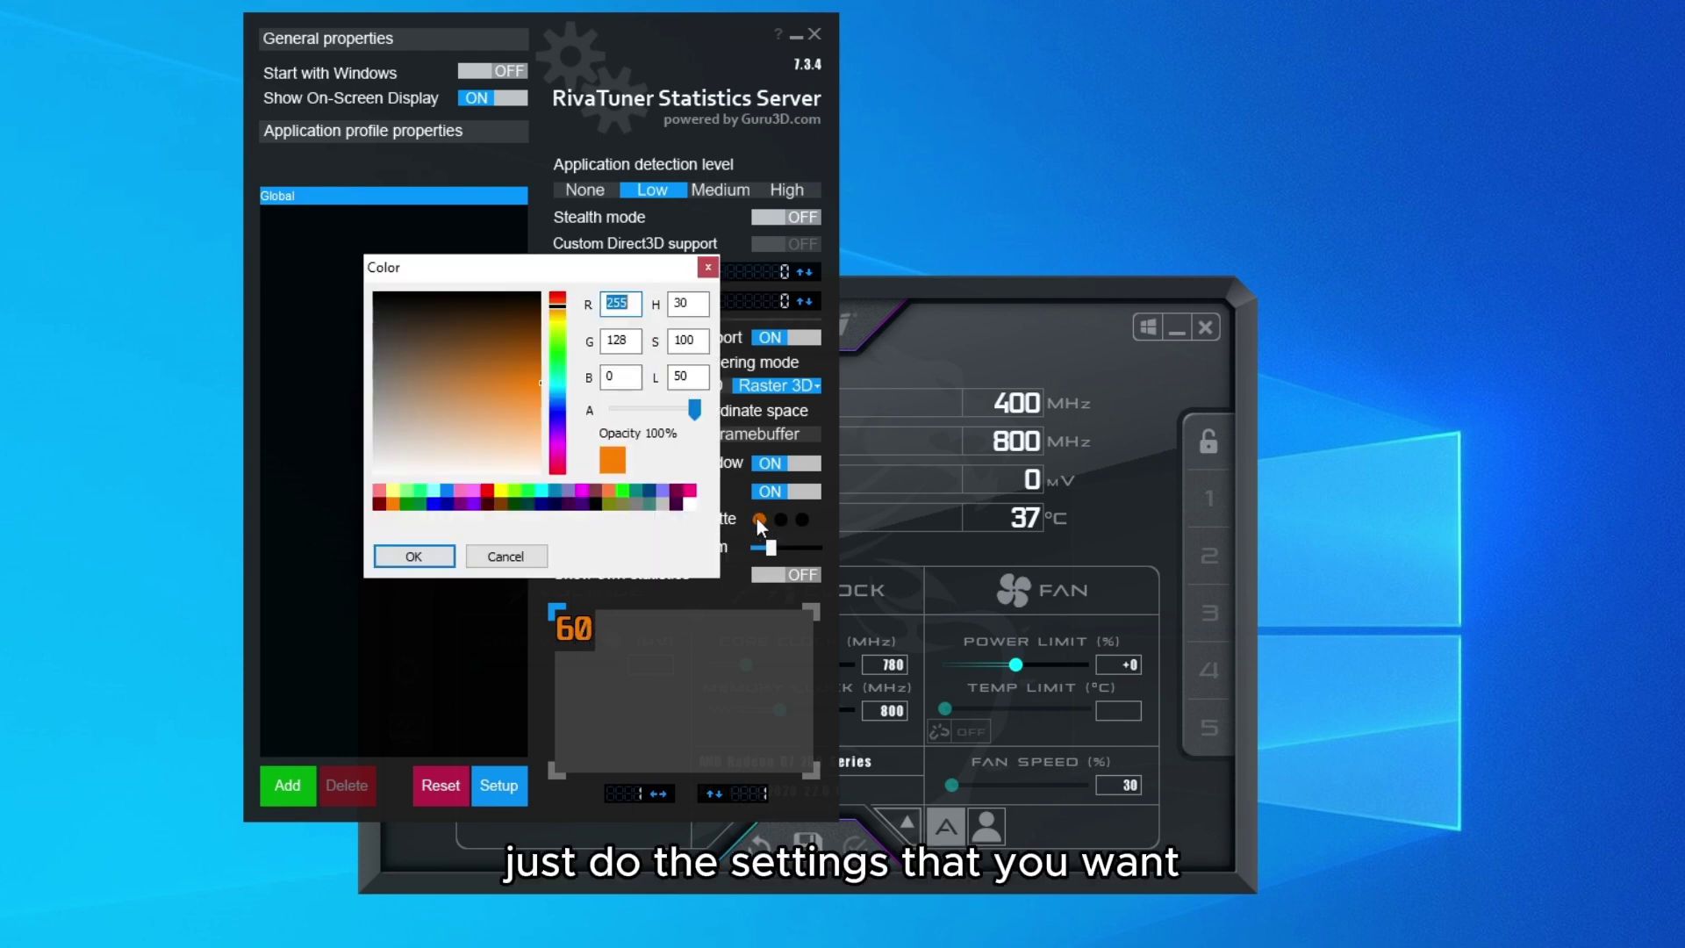
{"action": "left_click", "coordinate": [711, 271]}
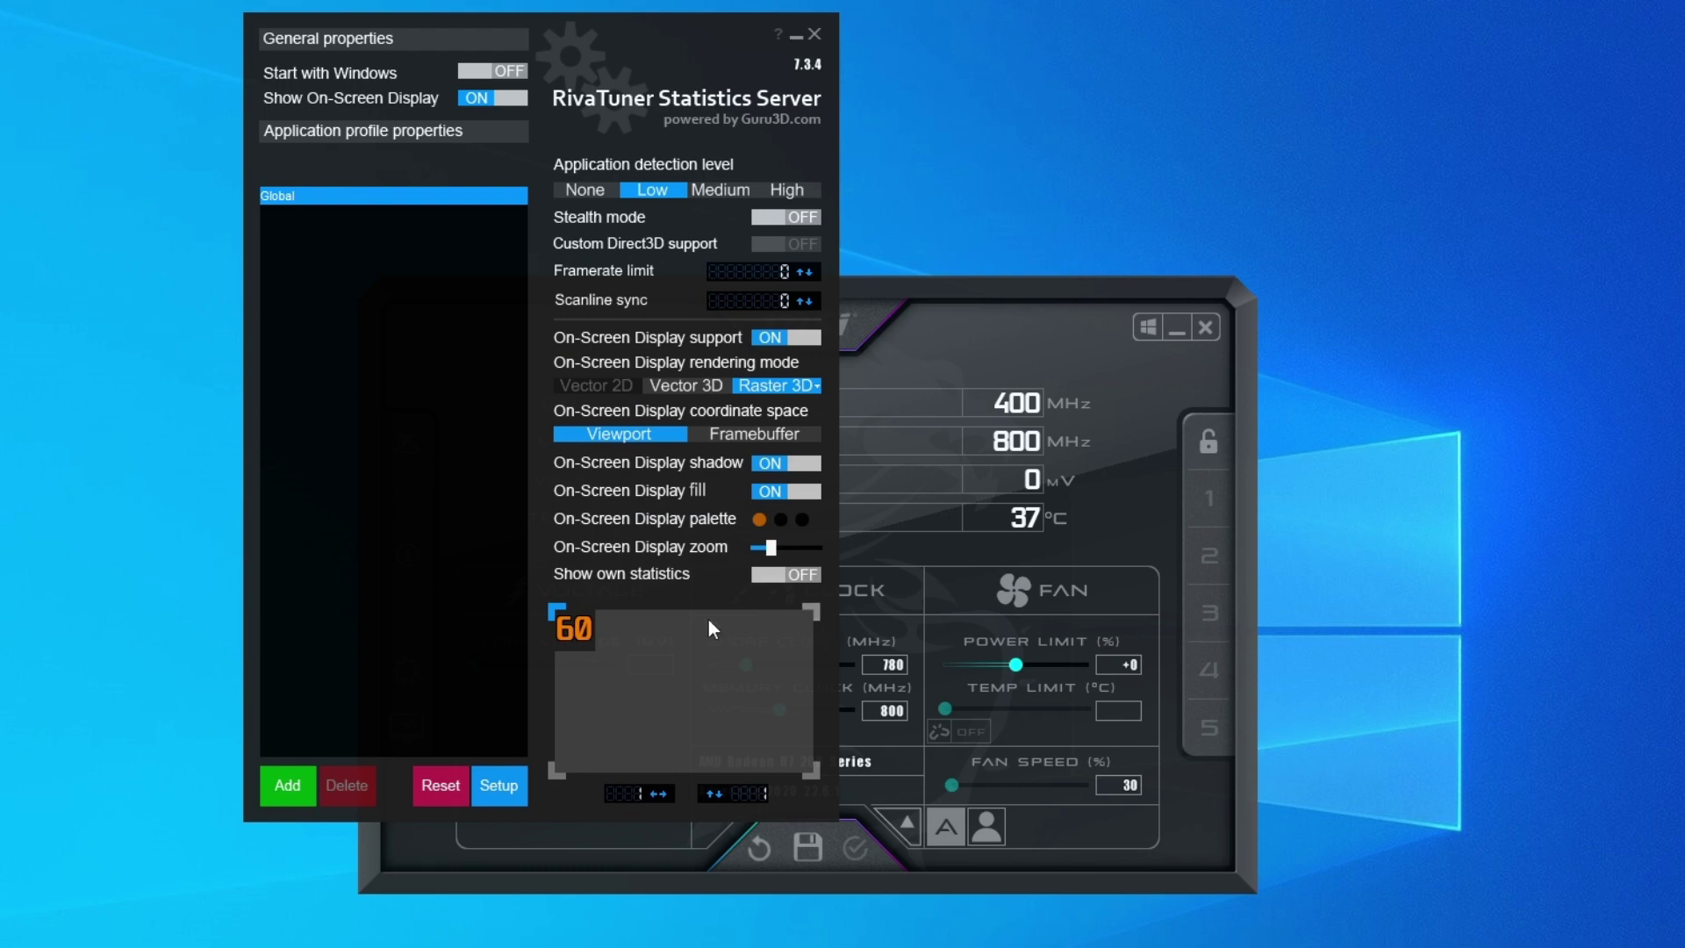
{"action": "left_click", "coordinate": [813, 614]}
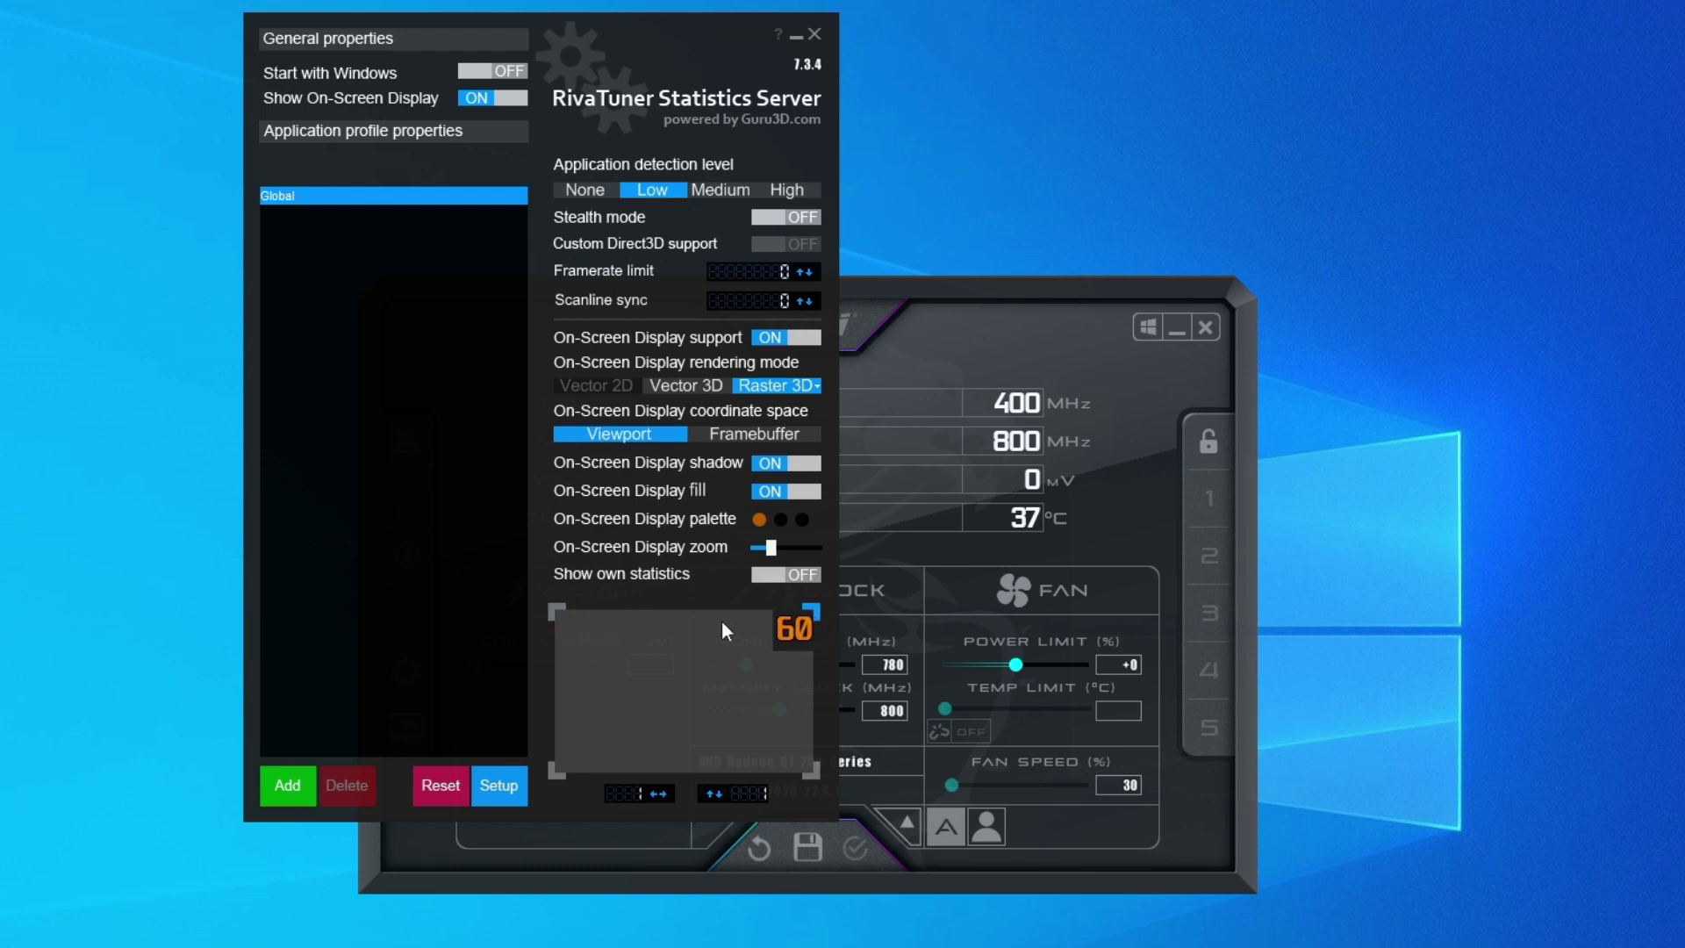
{"action": "left_click", "coordinate": [558, 612]}
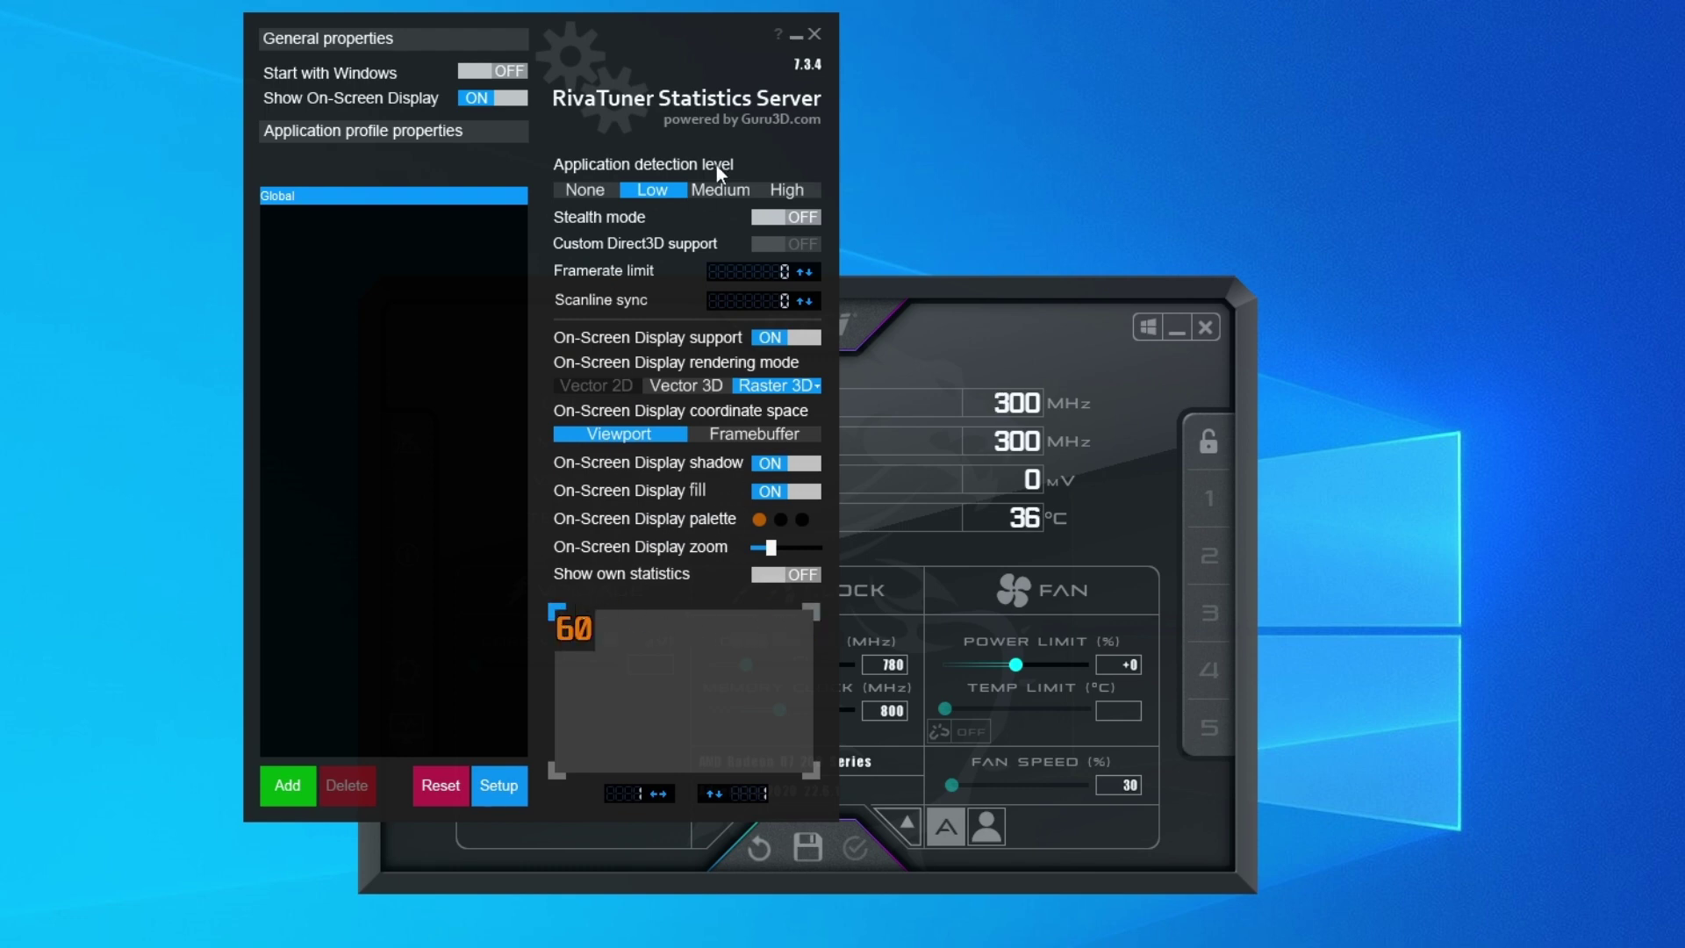
{"action": "left_click", "coordinate": [796, 35]}
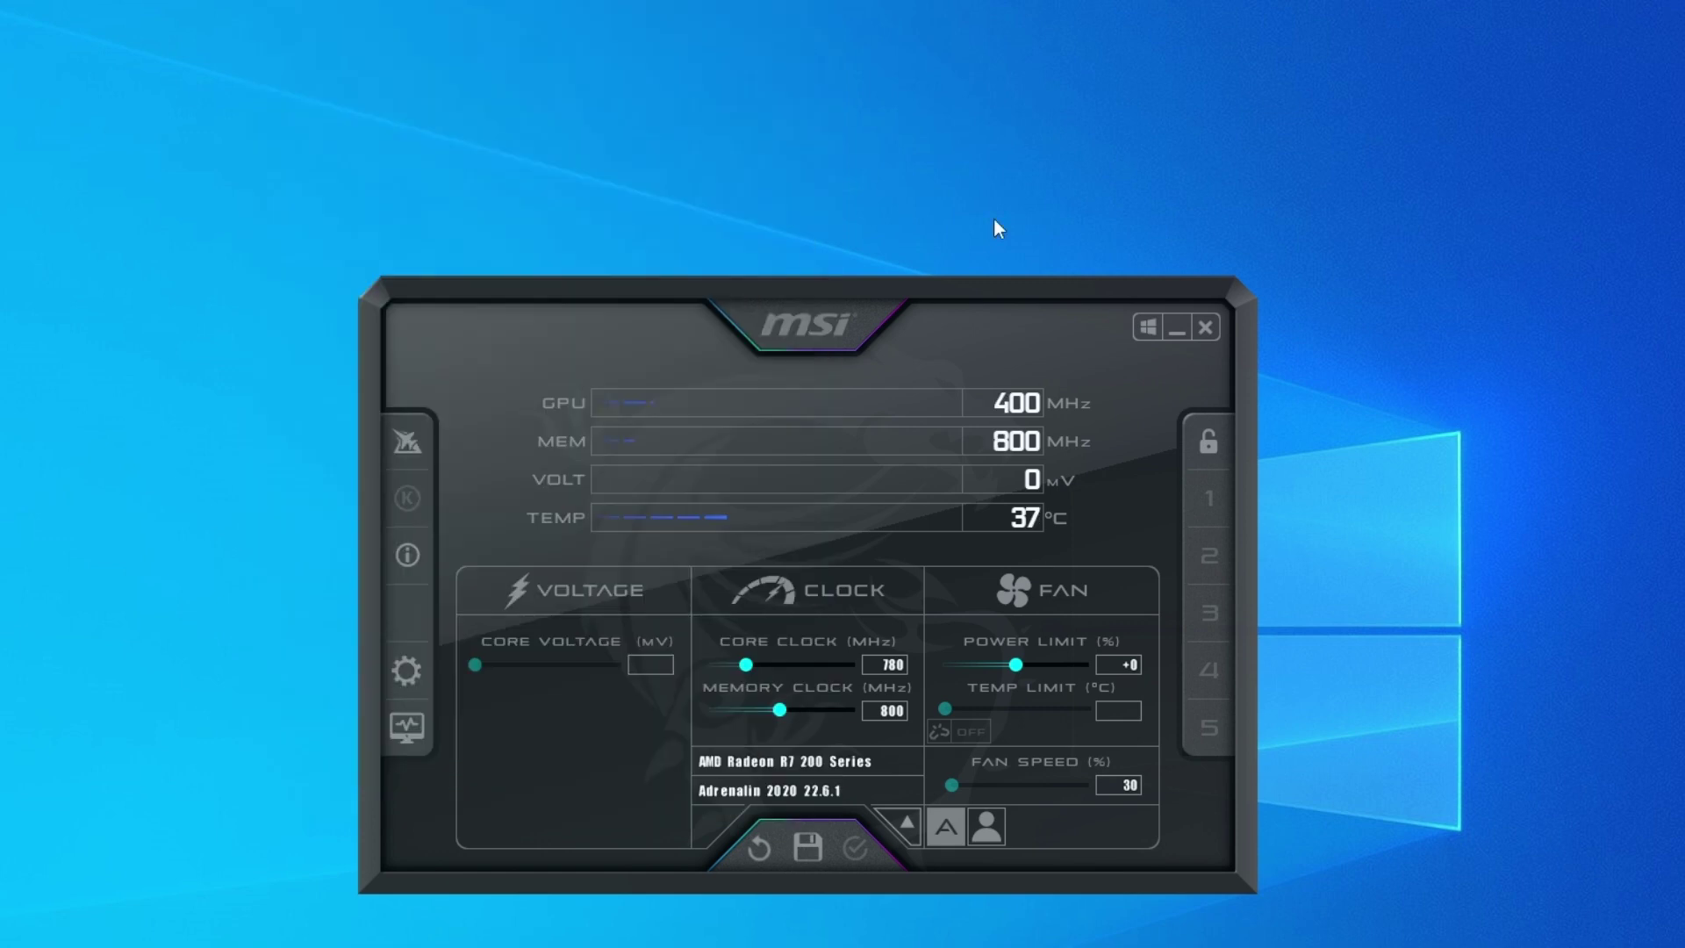
Minimize the MSI Afterburner window, leaving it and RivaTuner running in the background
{"action": "left_click", "coordinate": [1176, 330]}
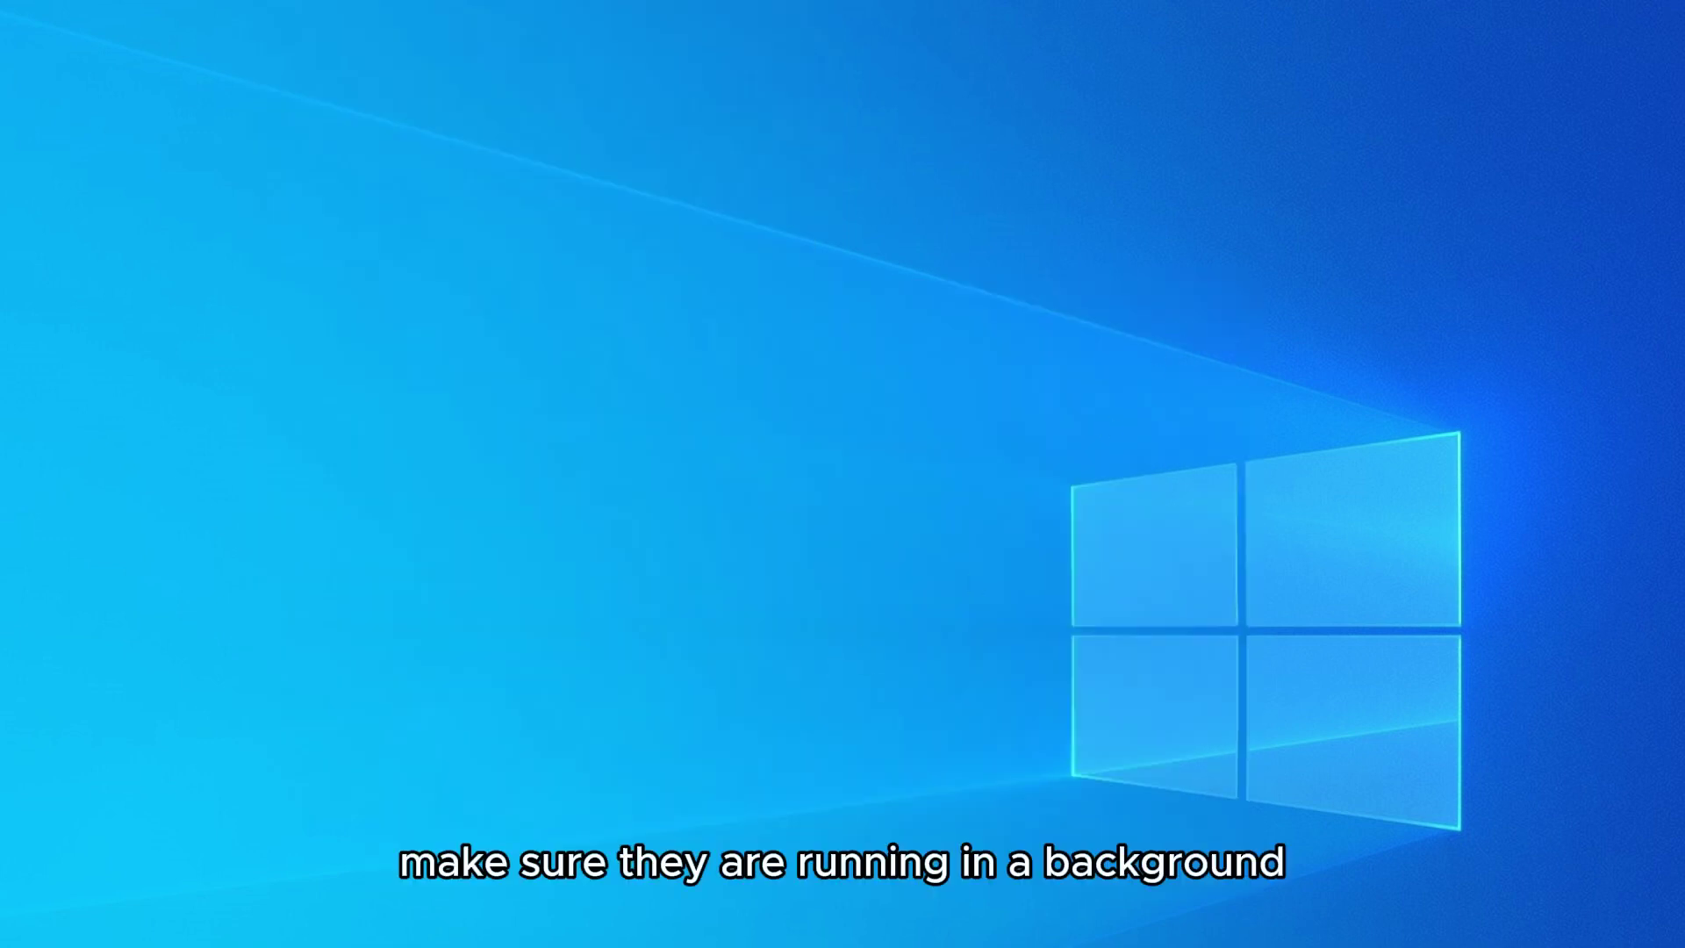